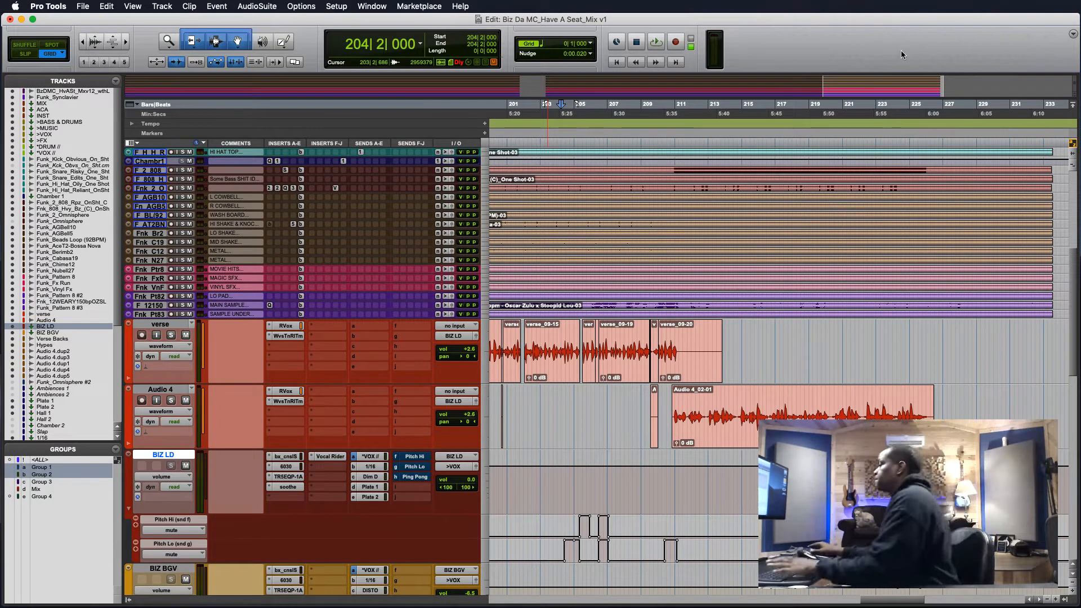
Play the song from bar 202 and select the Pitch Lo send's mute automation from 204|2|000 for a length of 3|2|000.
click(527, 141)
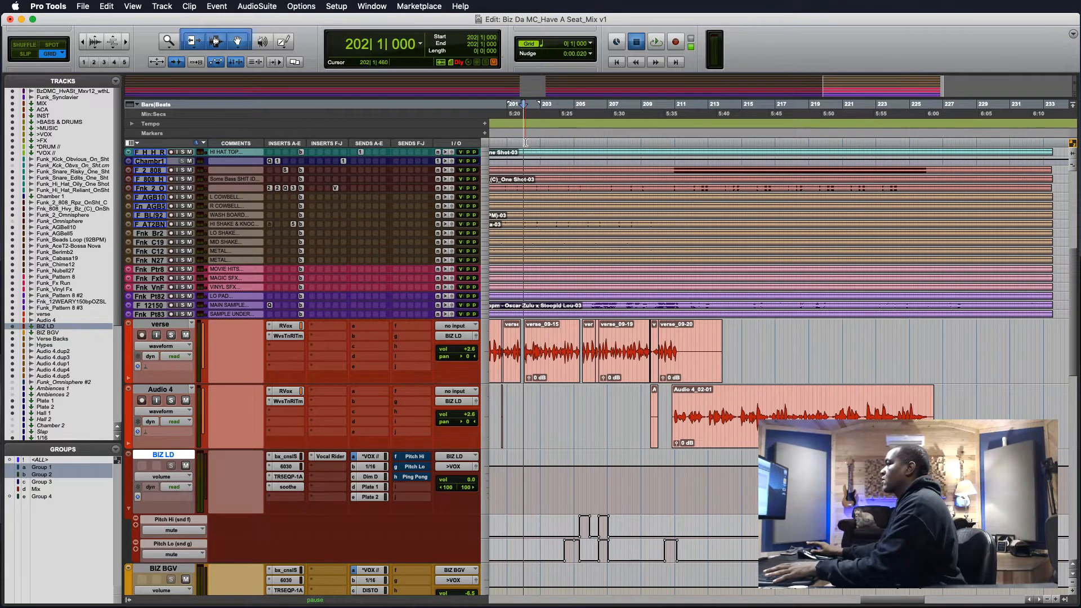
key(space)
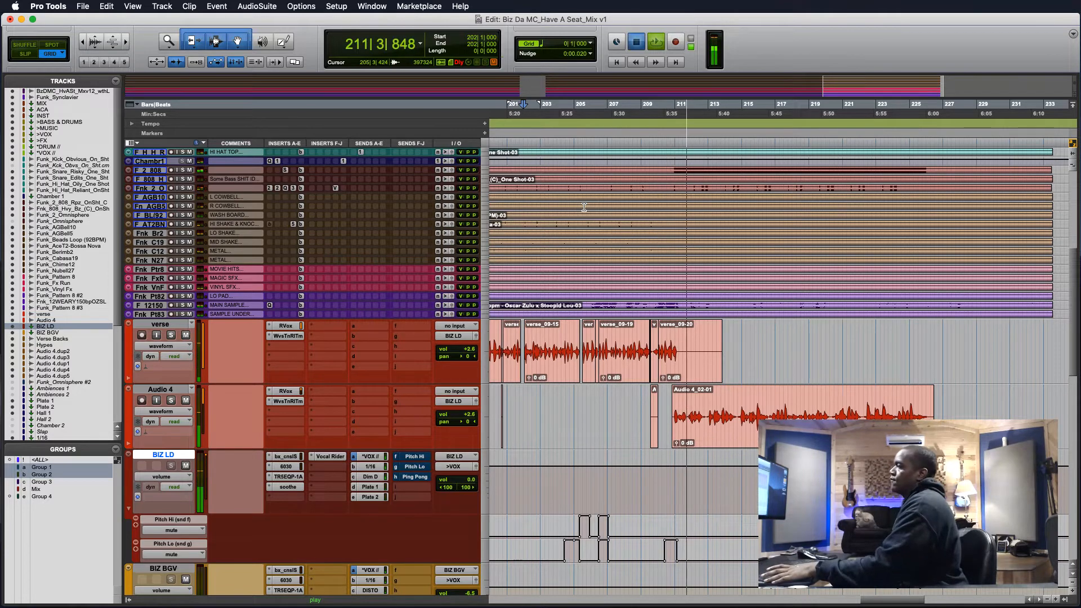
key(space)
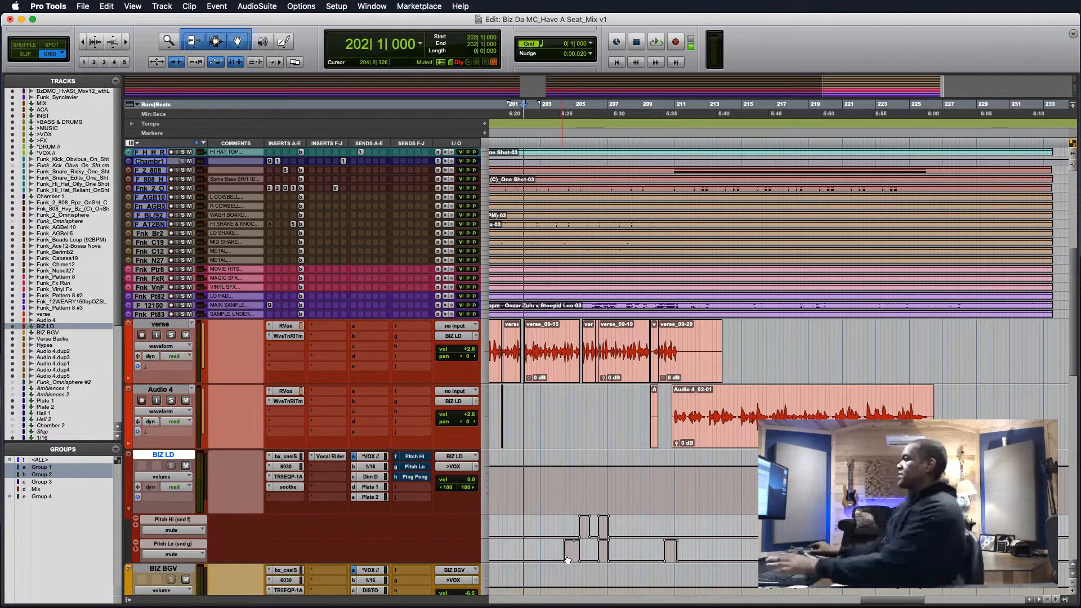
drag(563, 549, 620, 550)
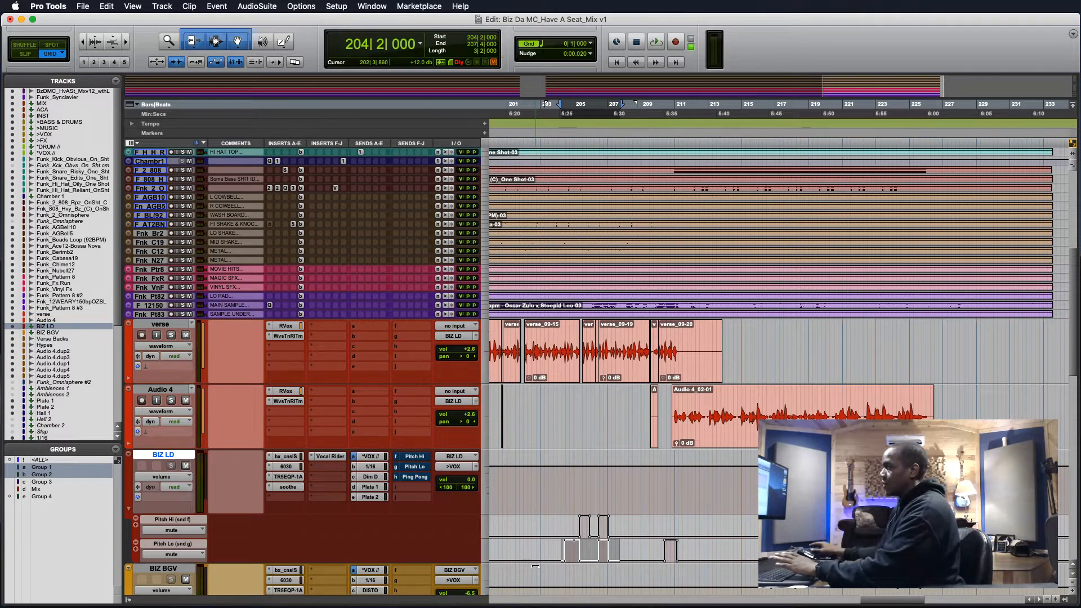
Select the Pitch Hi track and enlarge the heights of all tracks so the effect tracks' inserts are readable.
scroll(523, 517, down, 2)
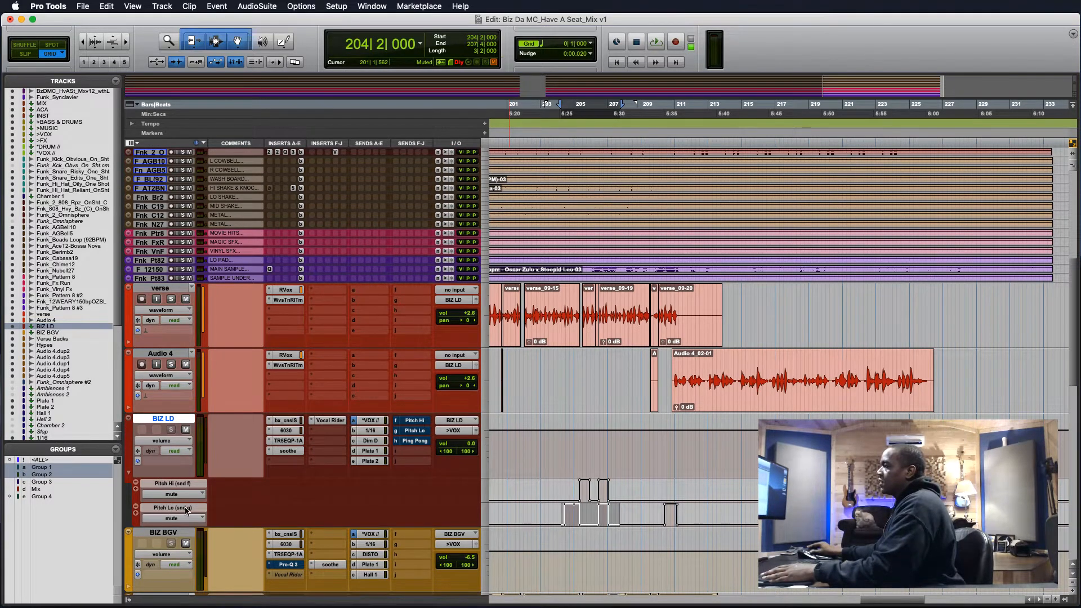
scroll(345, 501, down, 20)
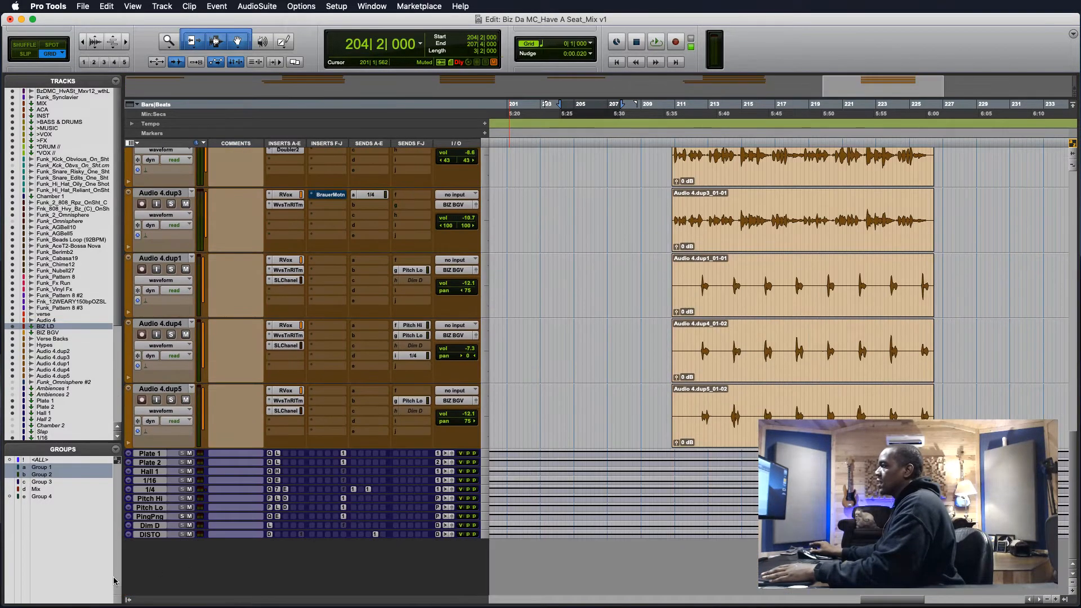
click(156, 499)
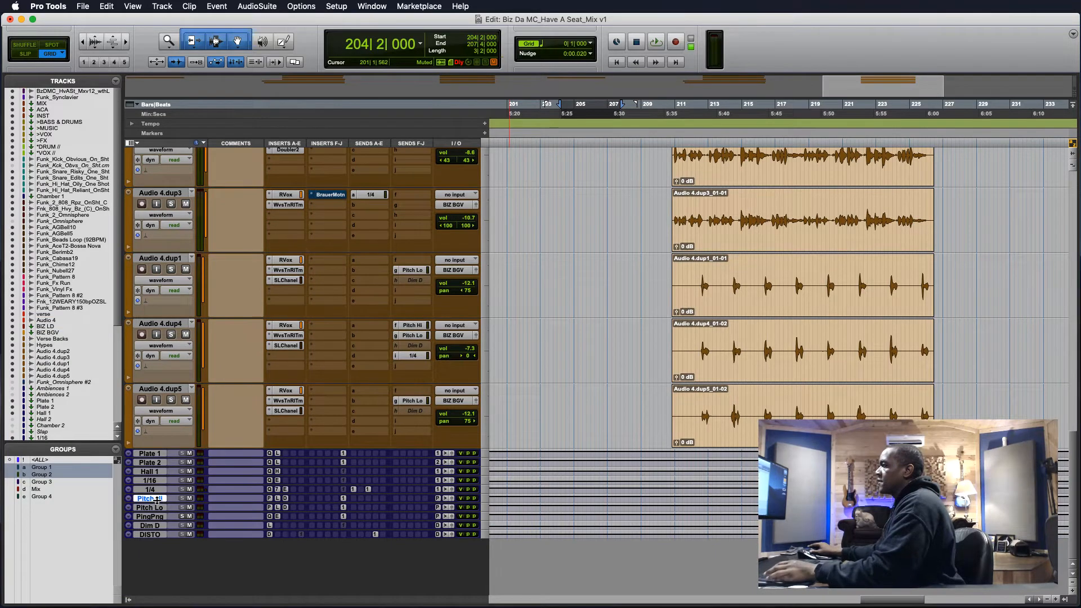
drag(157, 500, 157, 546)
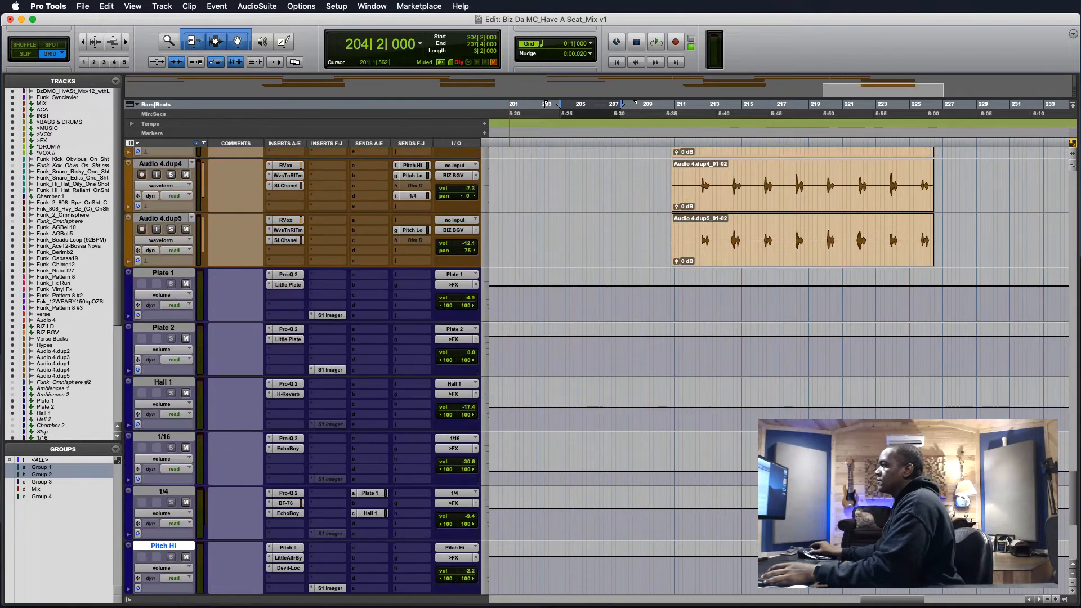
scroll(290, 462, down, 5)
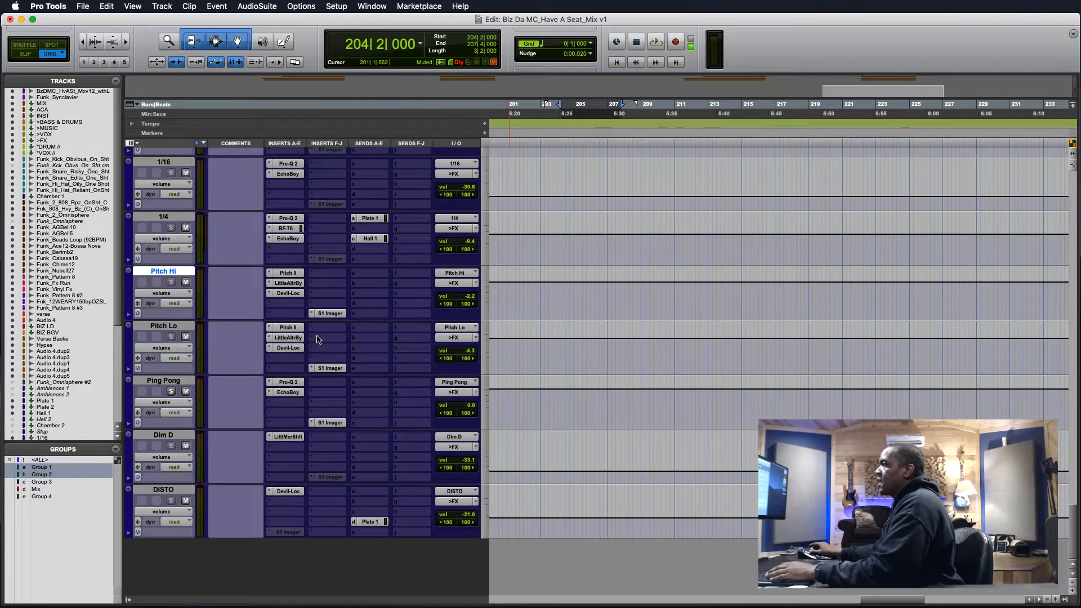
Inspect the Pitch II and Little AlterBoy plug-ins on the Pitch Hi track, keeping the plug-in window clear of the inserts.
click(294, 329)
click(292, 273)
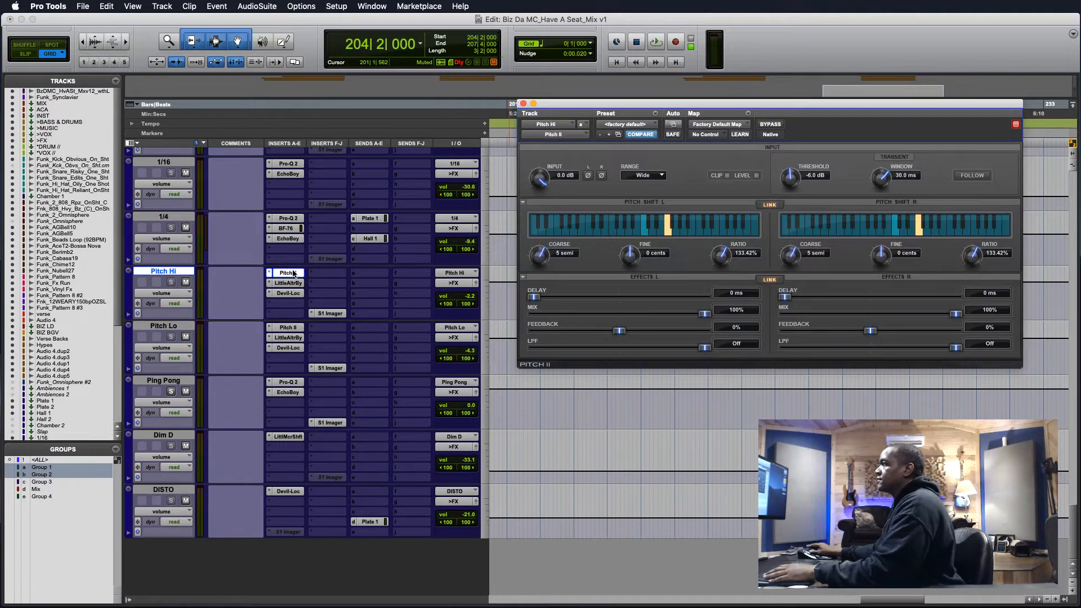
drag(694, 108, 621, 120)
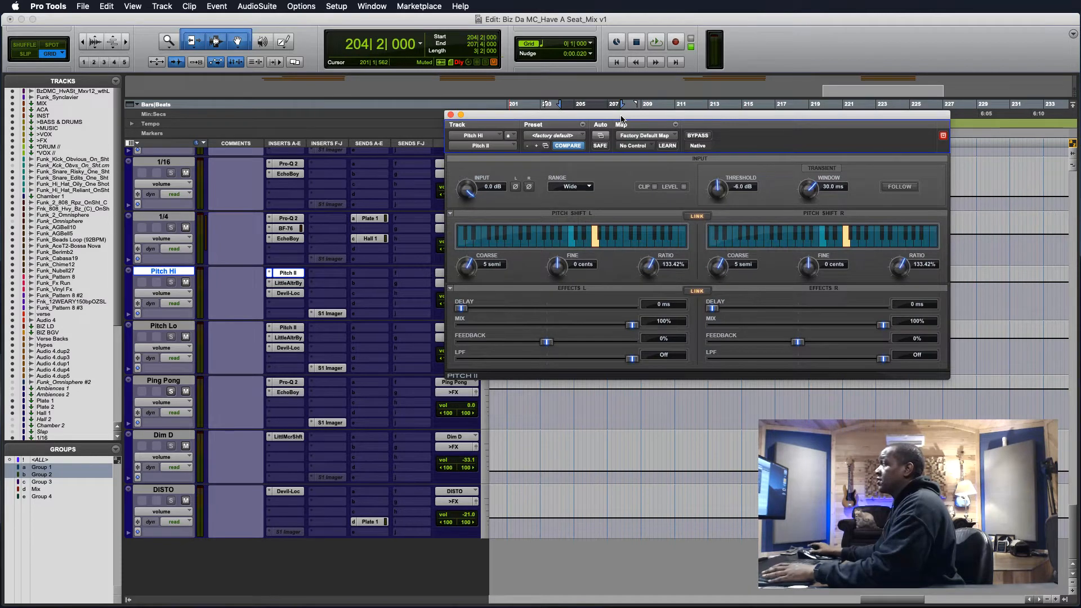
drag(621, 120, 707, 162)
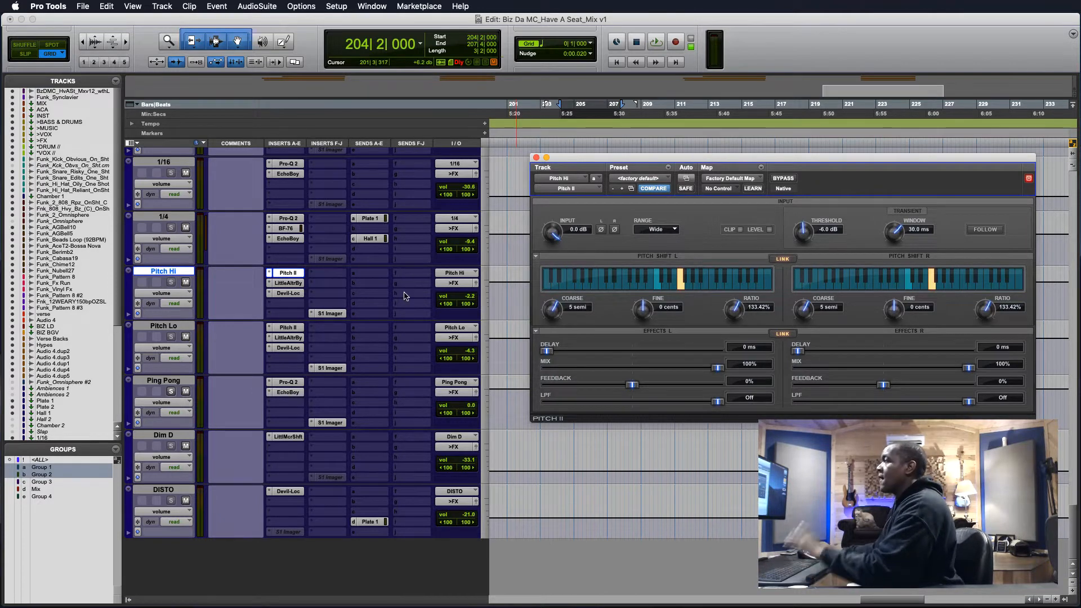
click(290, 283)
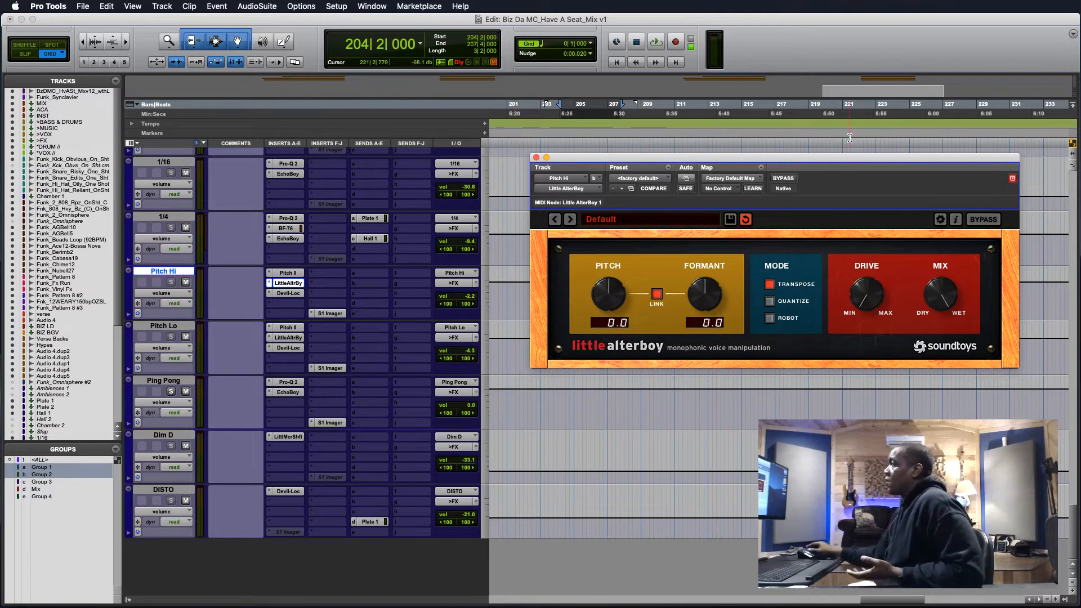
ctrl+super+click(288, 284)
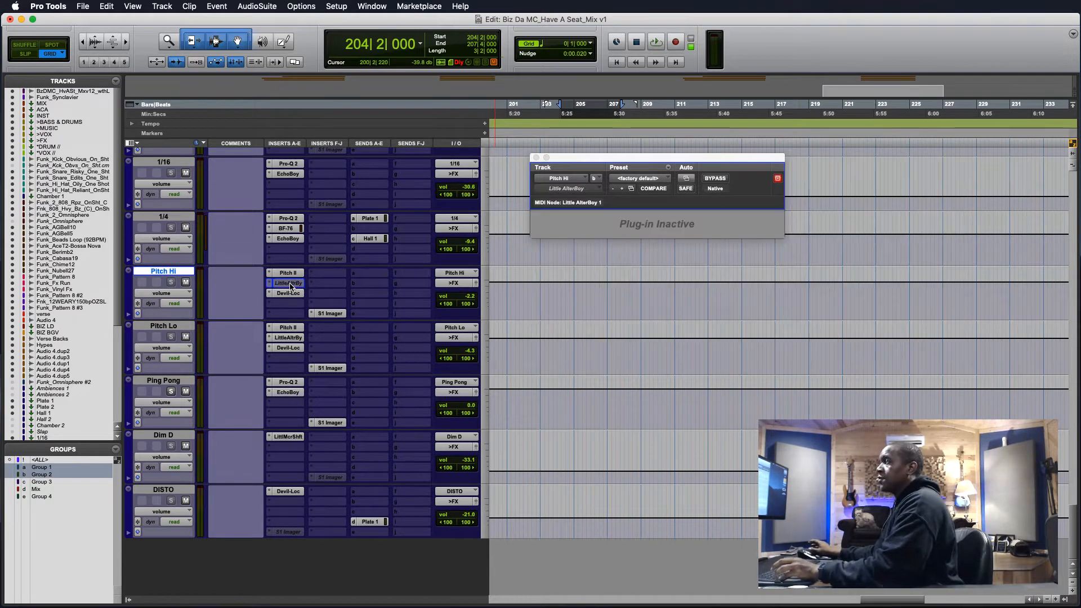
ctrl+super+click(295, 340)
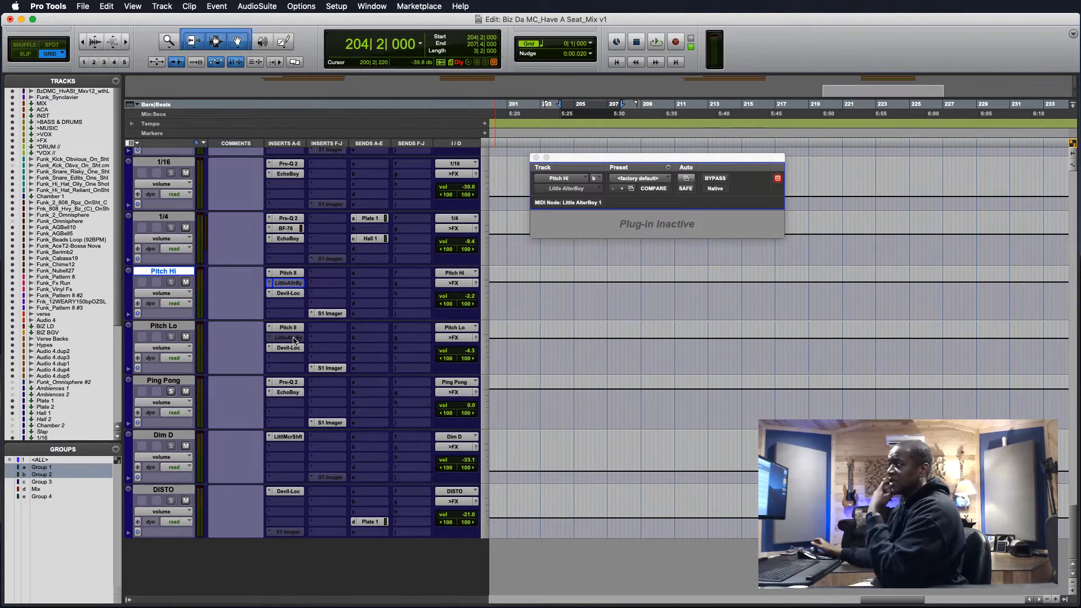
ctrl+super+click(294, 339)
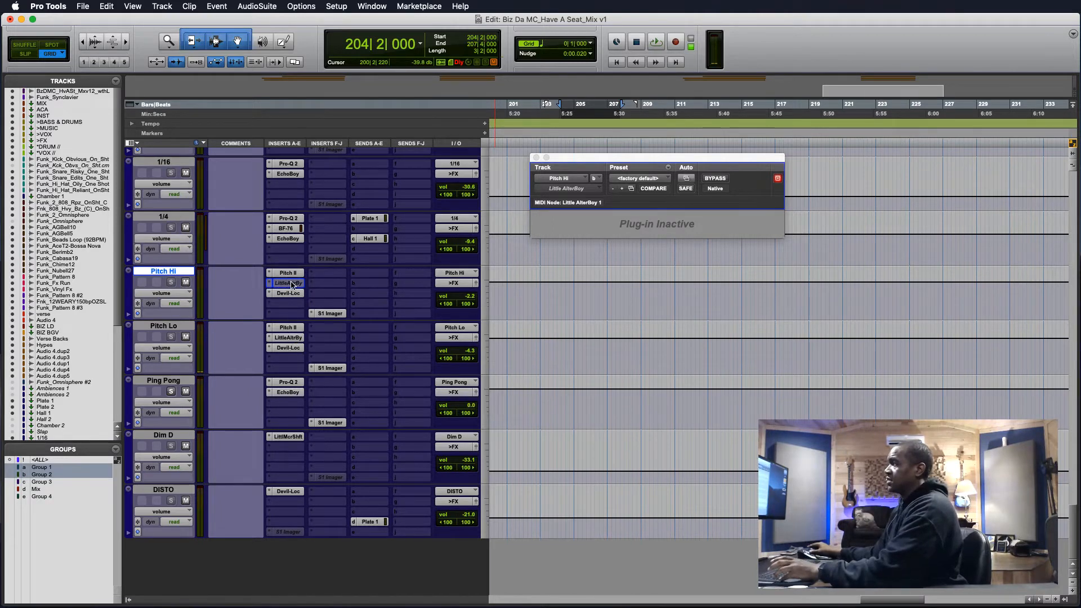
ctrl+super+click(292, 284)
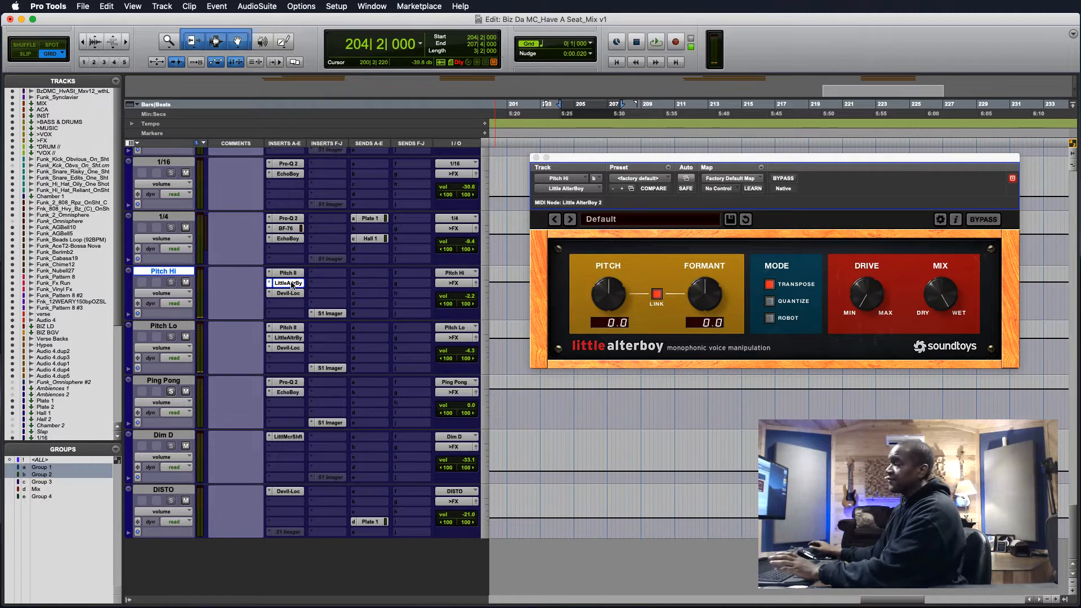
Bypass Little AlterBoy on the Pitch Hi and Pitch Lo tracks and audition the selected passage without it.
click(294, 274)
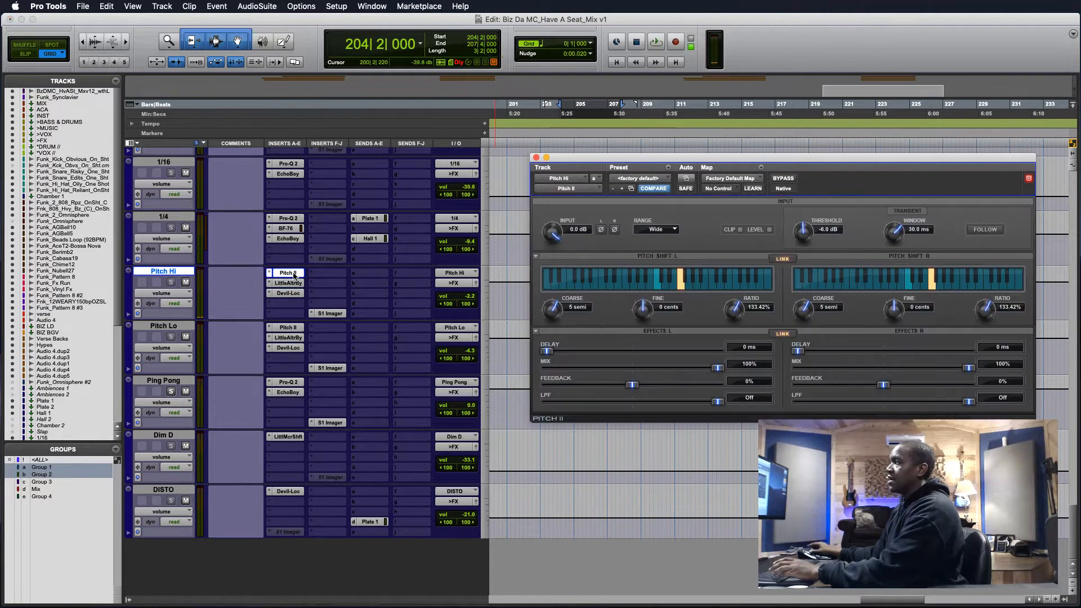
click(292, 283)
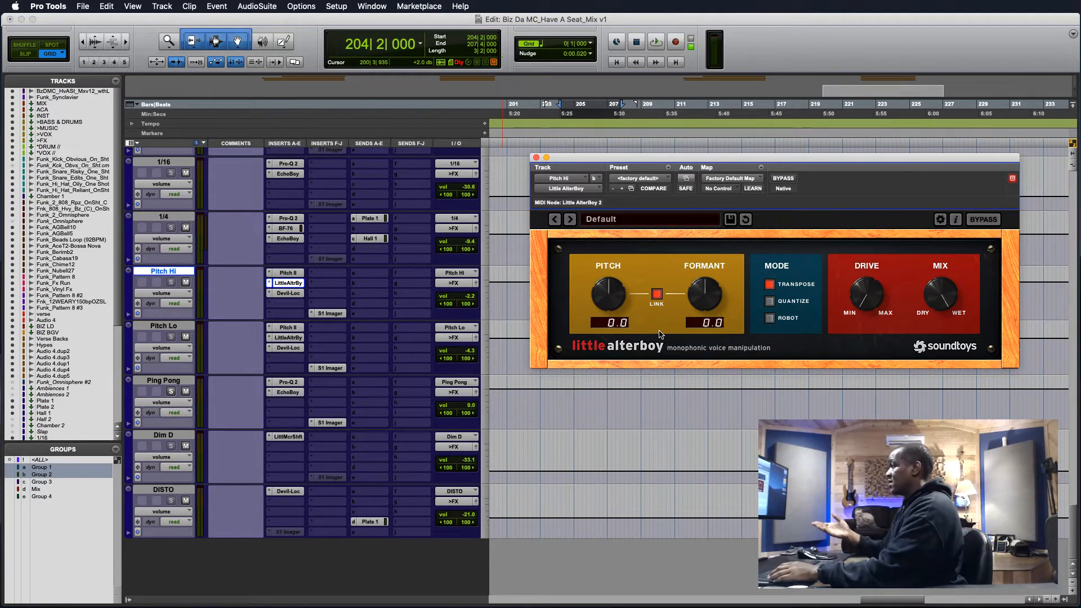
super+click(288, 283)
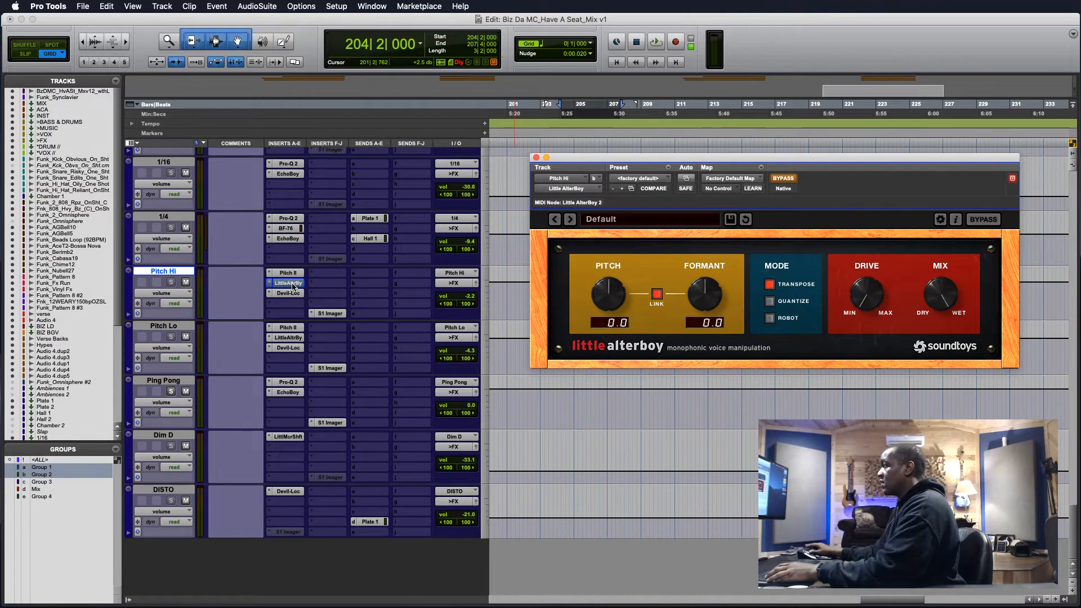
super+click(290, 337)
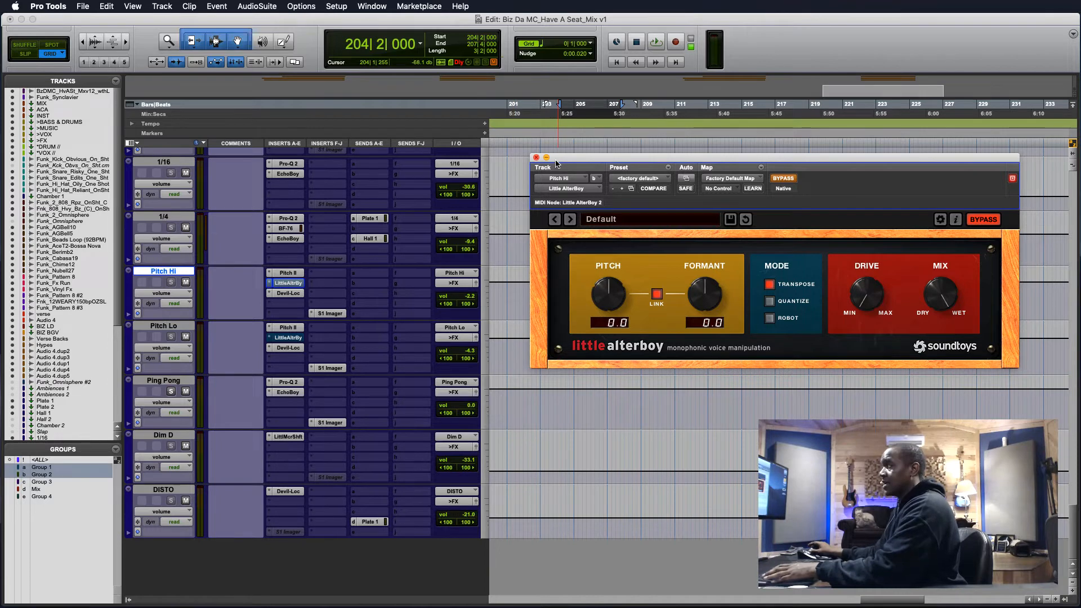
key(space)
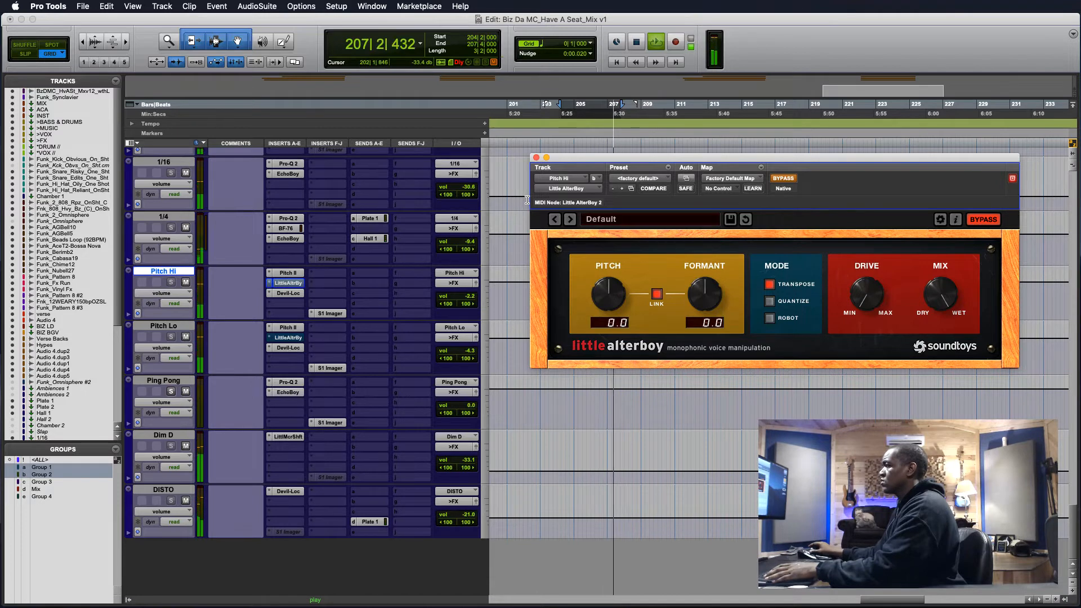
key(space)
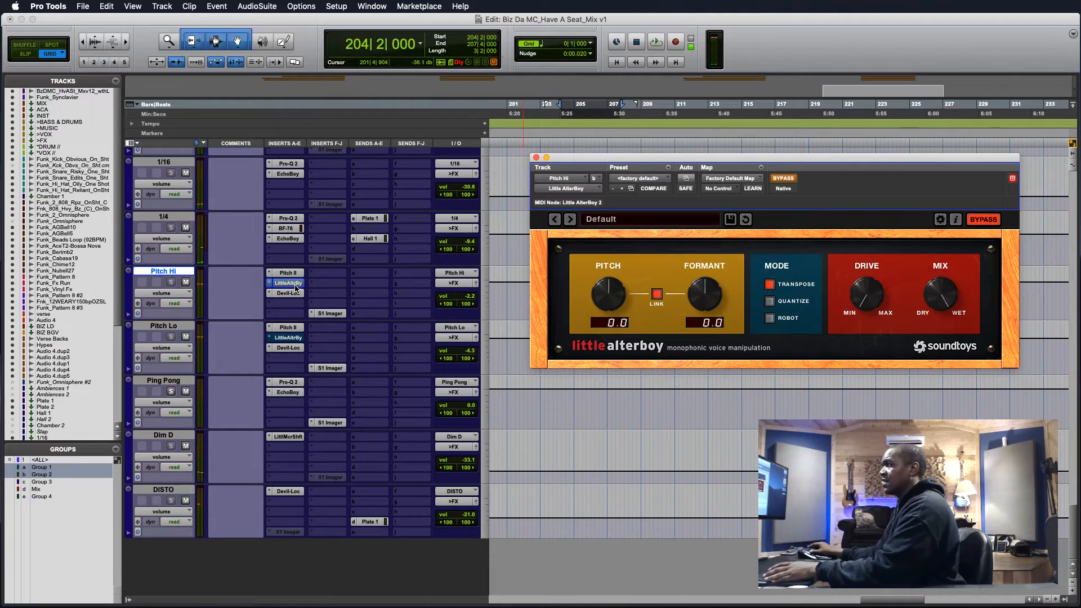
Take Little AlterBoy out of bypass on the Pitch Hi and Pitch Lo tracks and audition the selected passage again.
super+click(295, 286)
super+click(295, 338)
key(space)
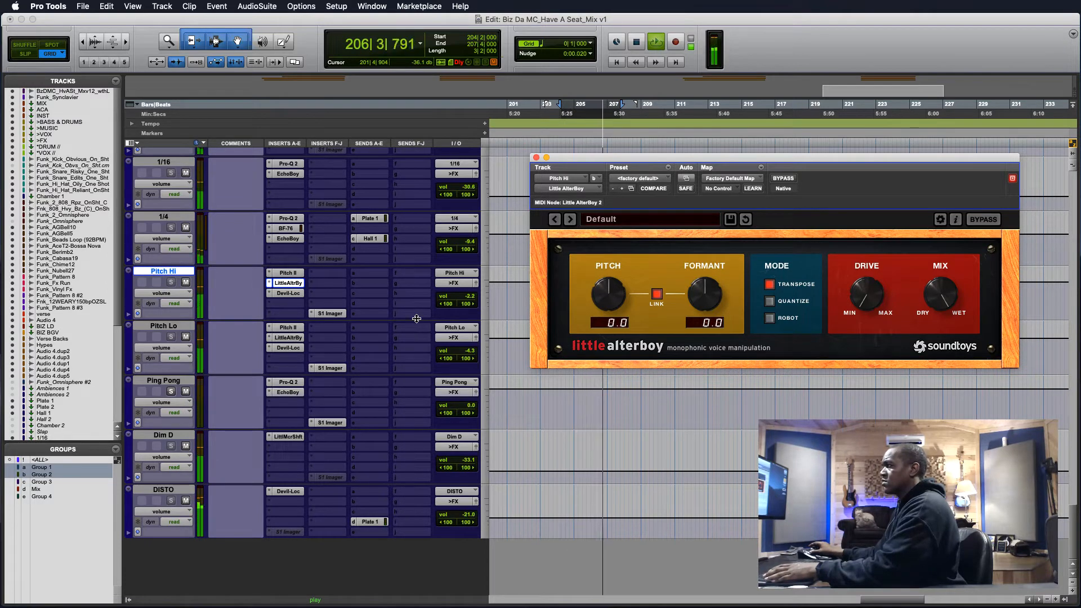
key(space)
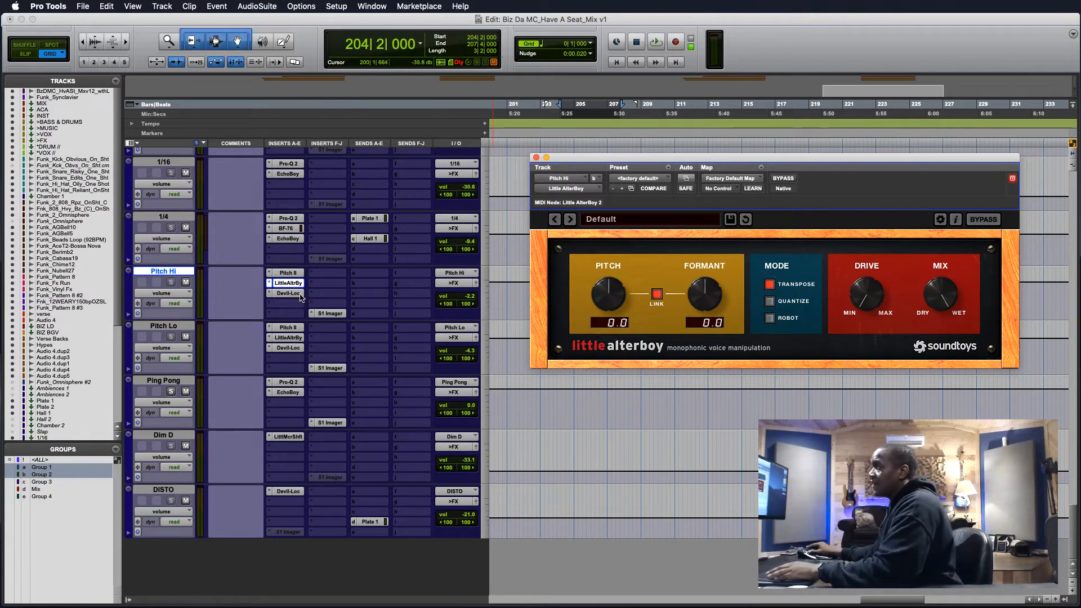
Compare the Pitch II, Little AlterBoy and Devil-Loc settings on the Pitch Hi track, and close the plug-in window.
click(288, 273)
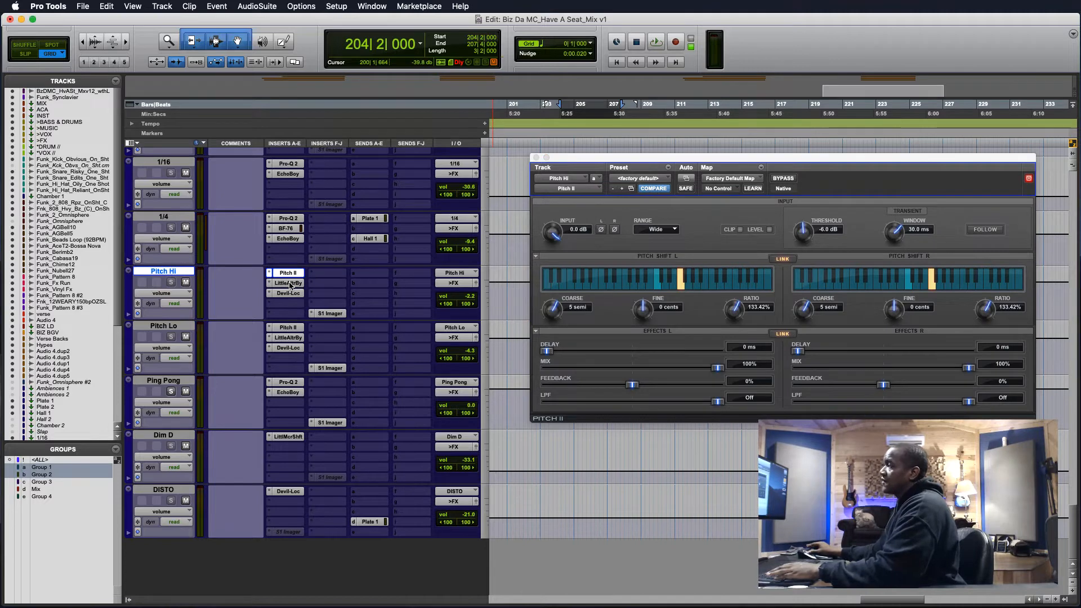
click(288, 284)
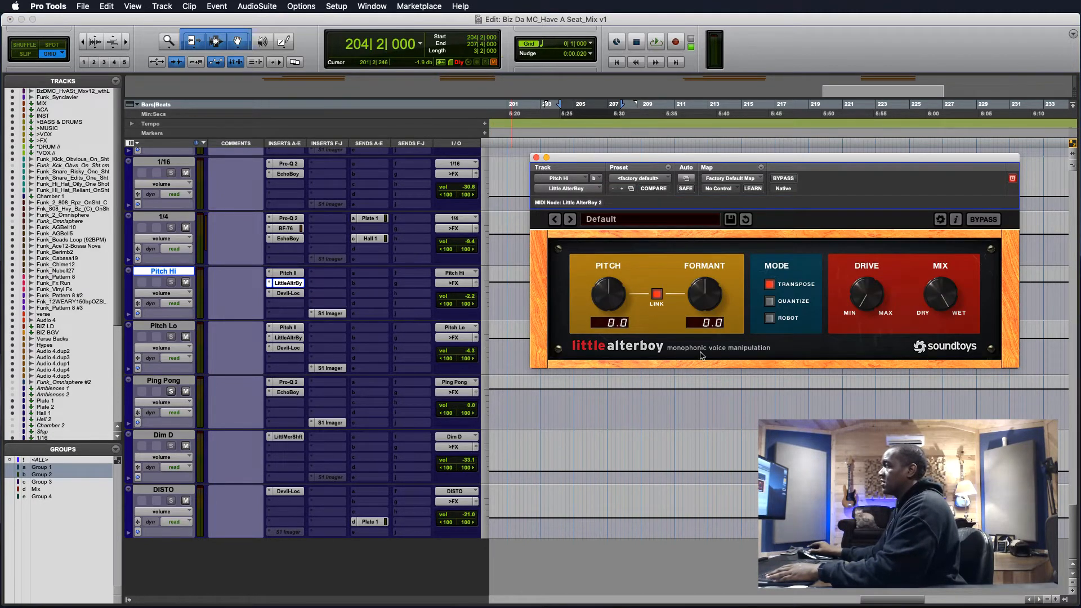
click(284, 275)
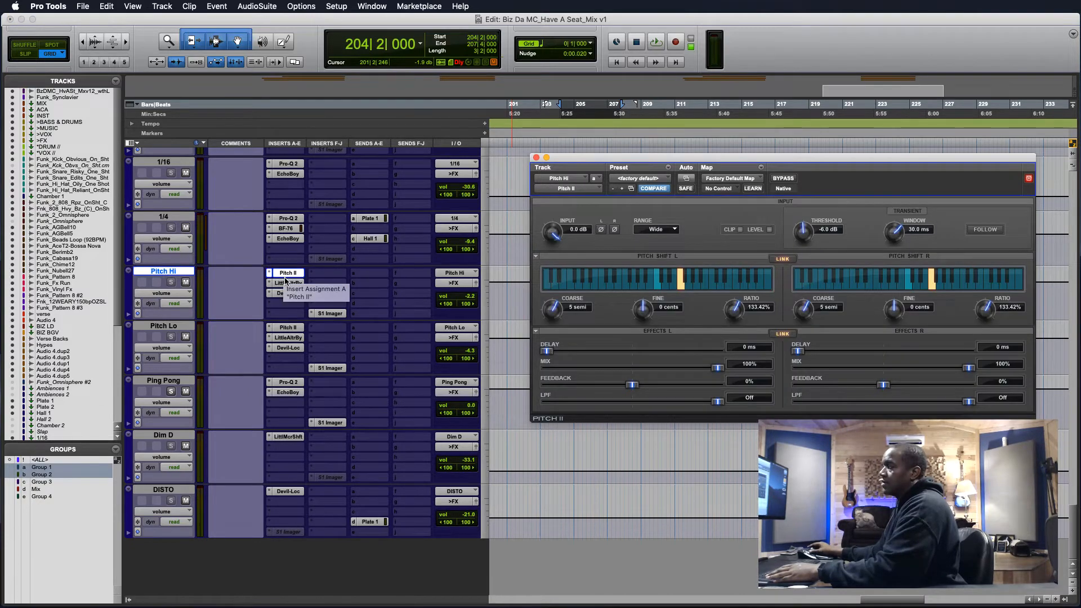
click(287, 283)
click(285, 274)
click(287, 284)
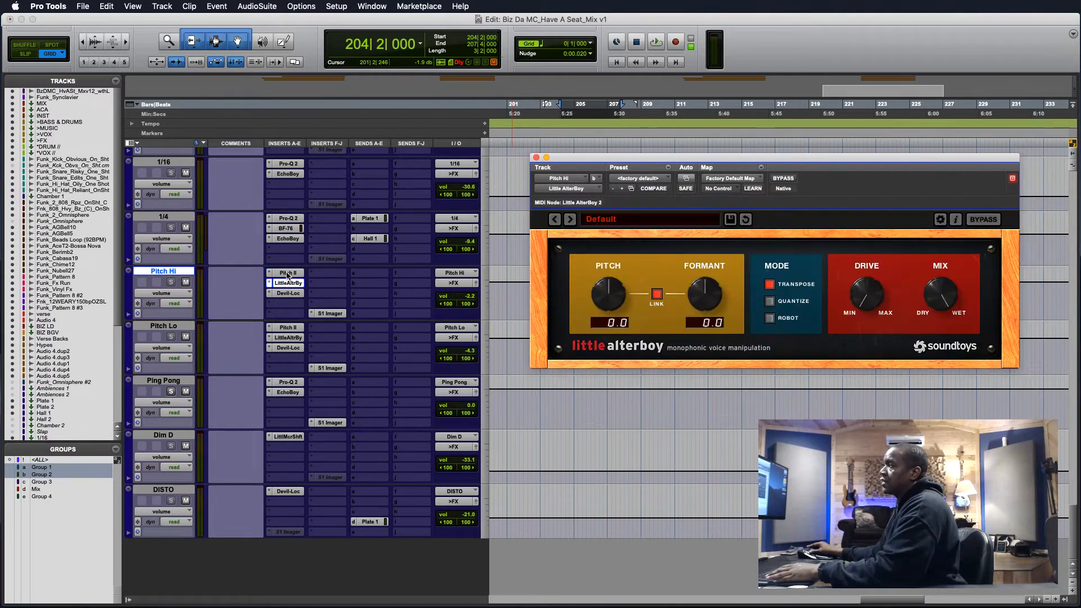
click(288, 284)
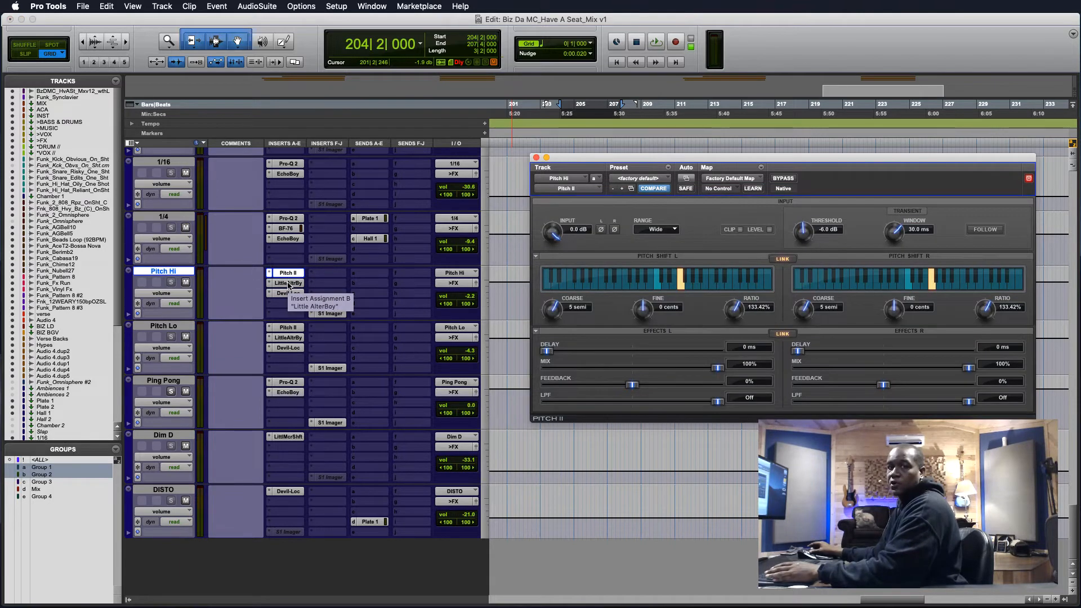
click(288, 293)
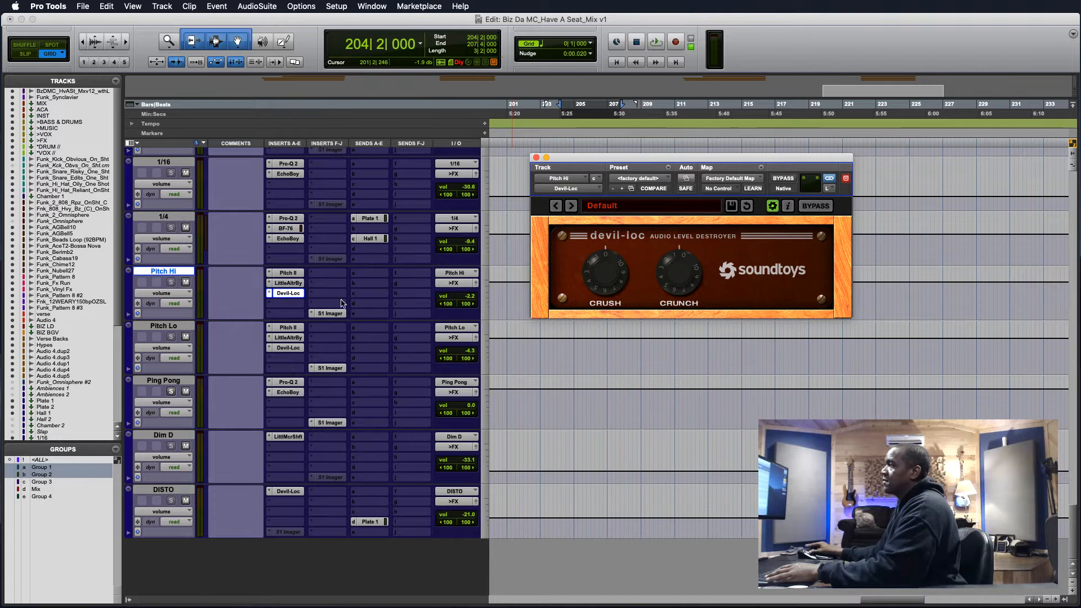
click(288, 283)
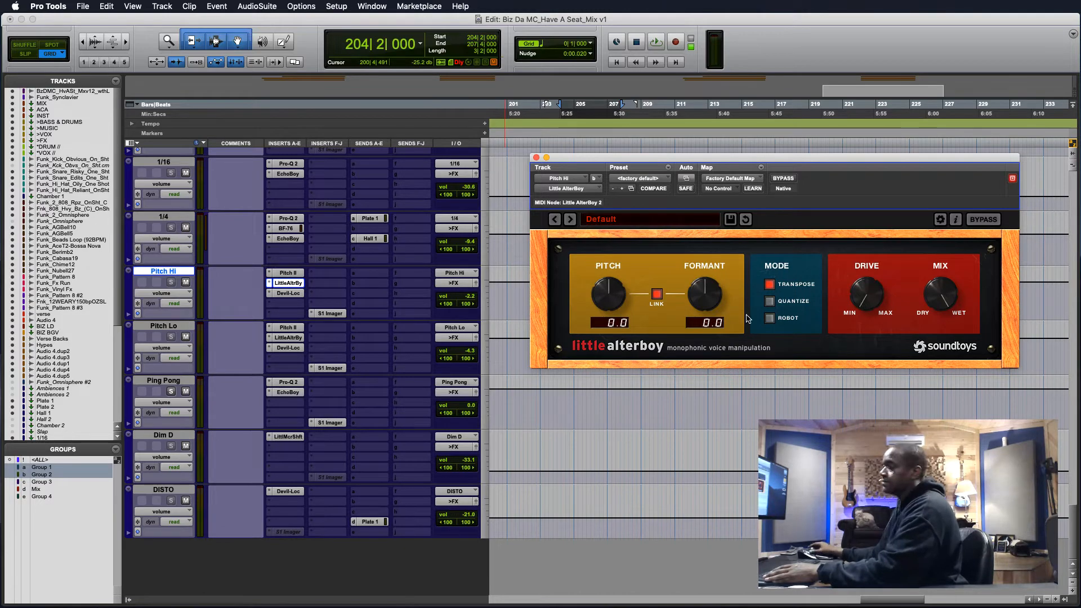
click(536, 158)
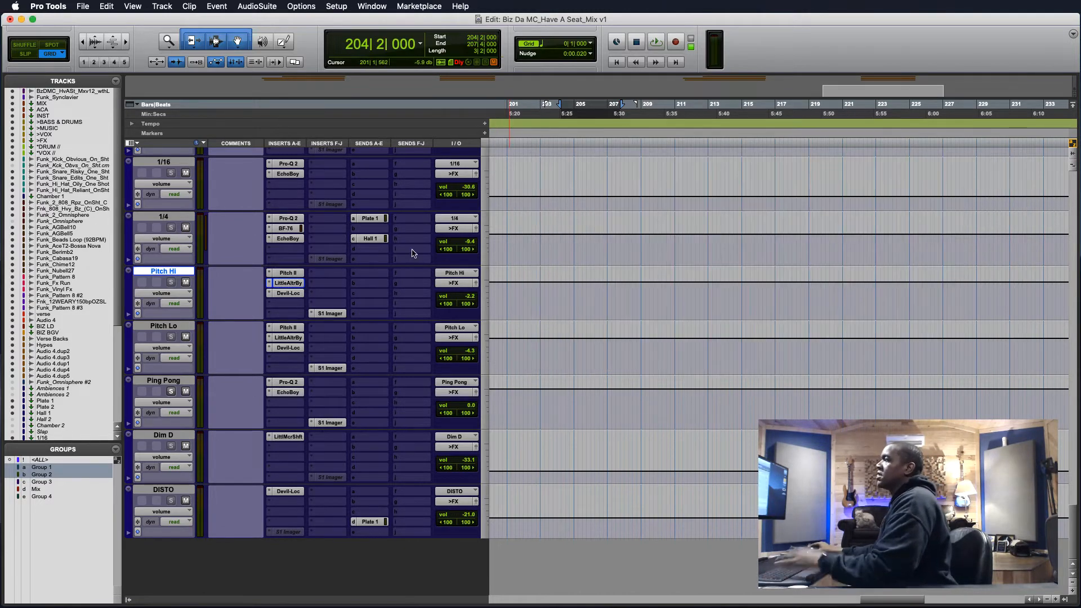
Return to the lead vocal tracks and select the BIZ LD track.
scroll(401, 284, up, 15)
scroll(401, 289, down, 5)
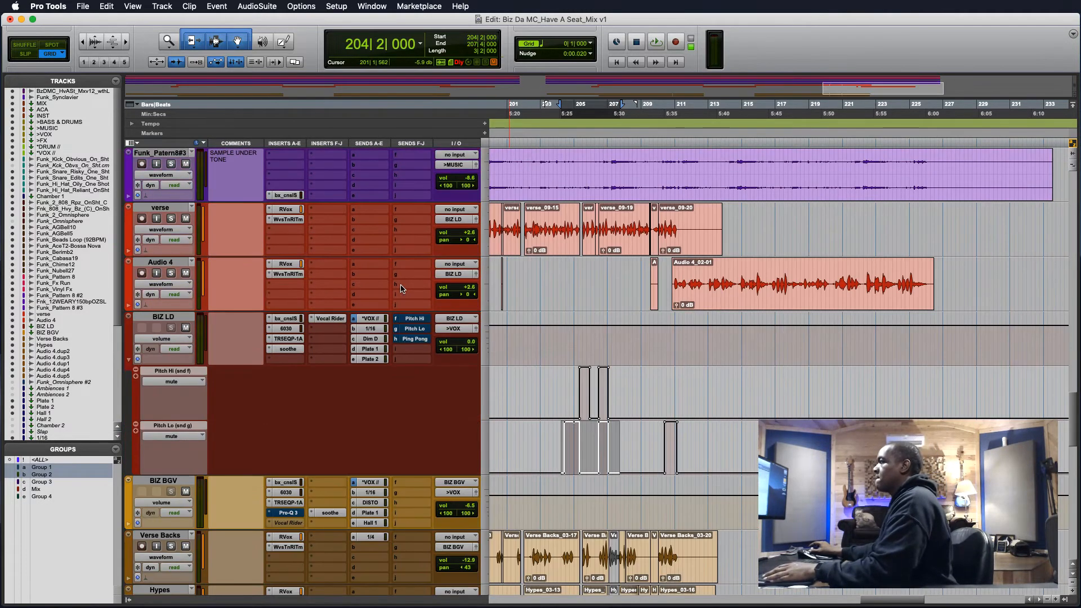
click(180, 321)
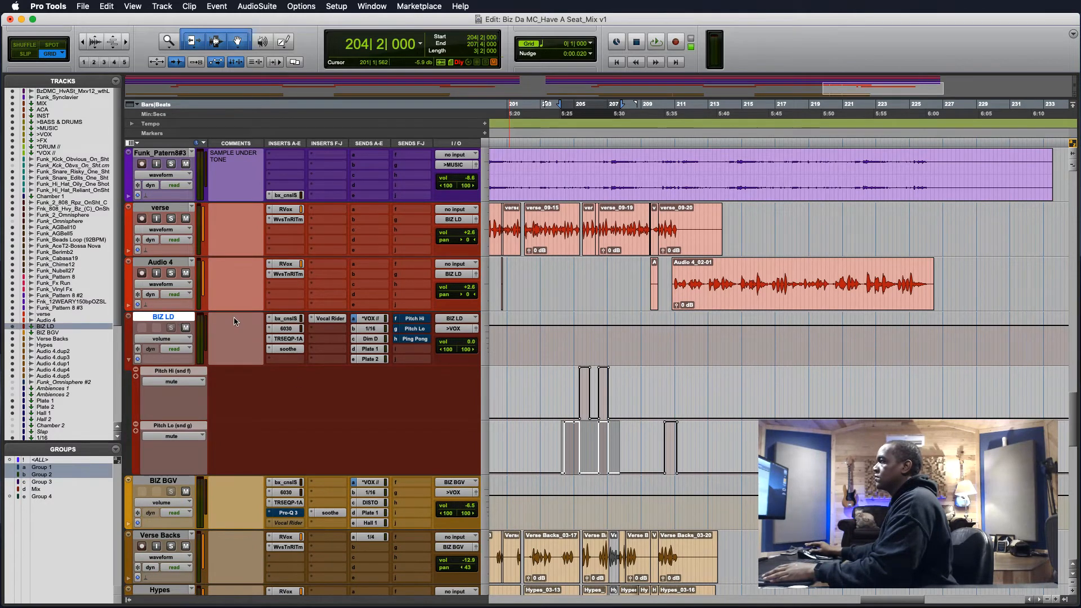
Open the Pitch Hi and Pitch Lo sends of the BIZ LD track, and locate and select their effect tracks.
click(416, 321)
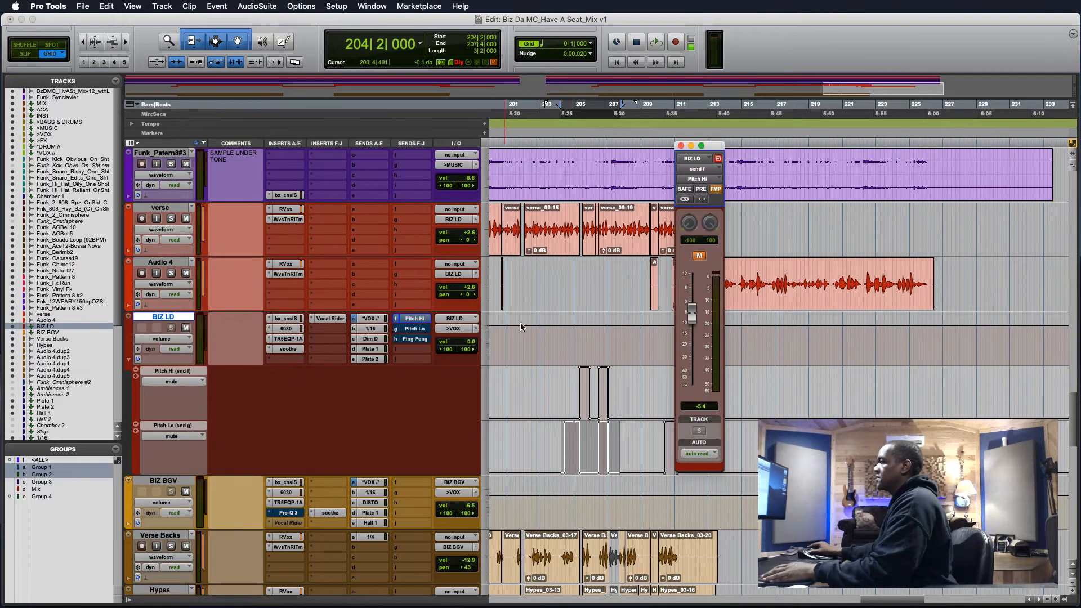
click(416, 333)
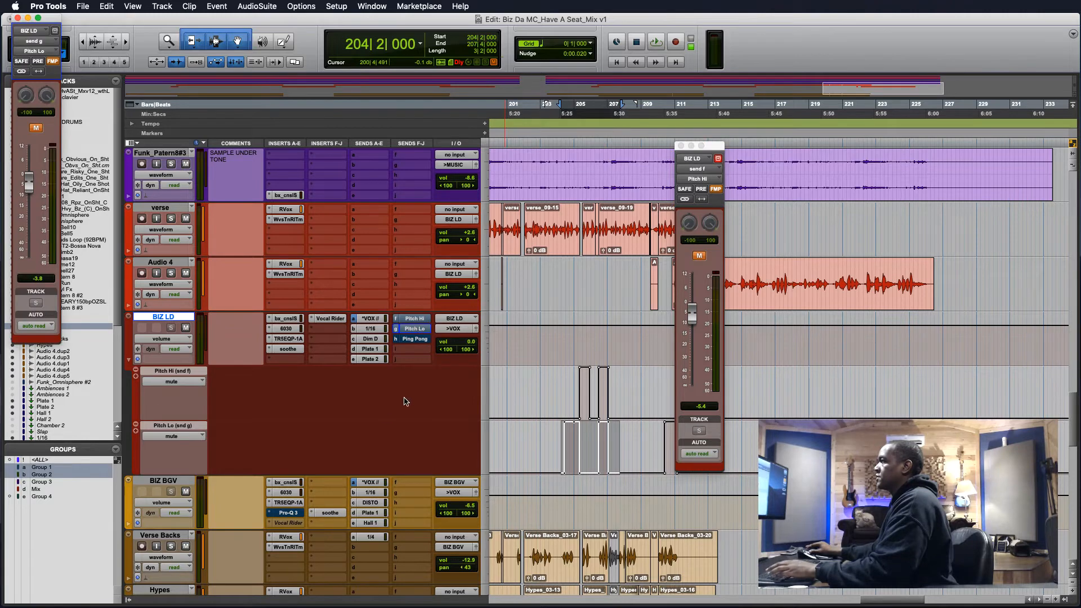
scroll(384, 418, down, 10)
scroll(384, 418, down, 5)
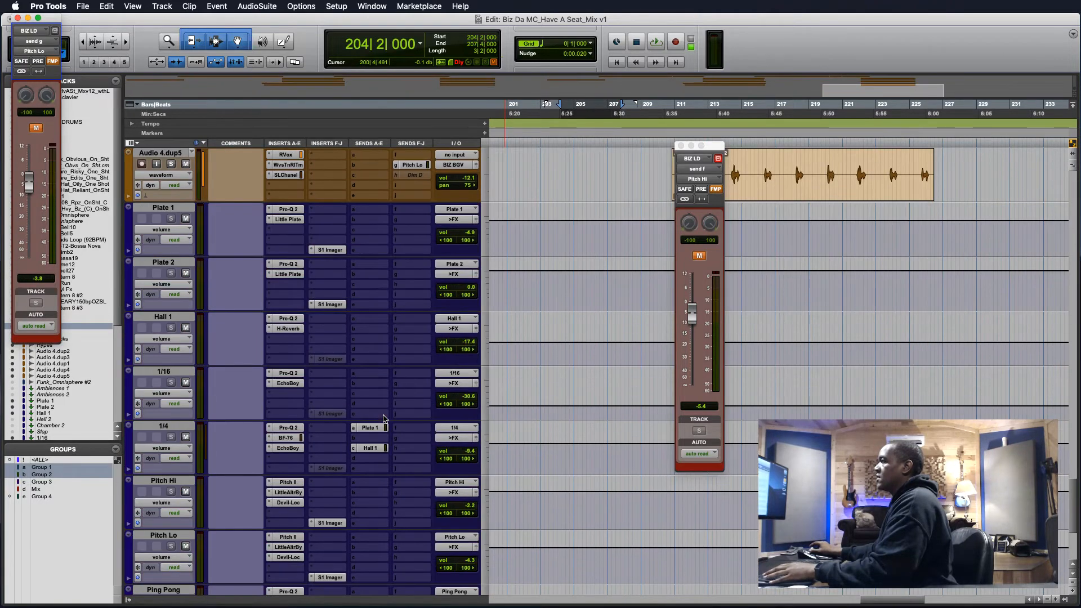
scroll(257, 361, down, 5)
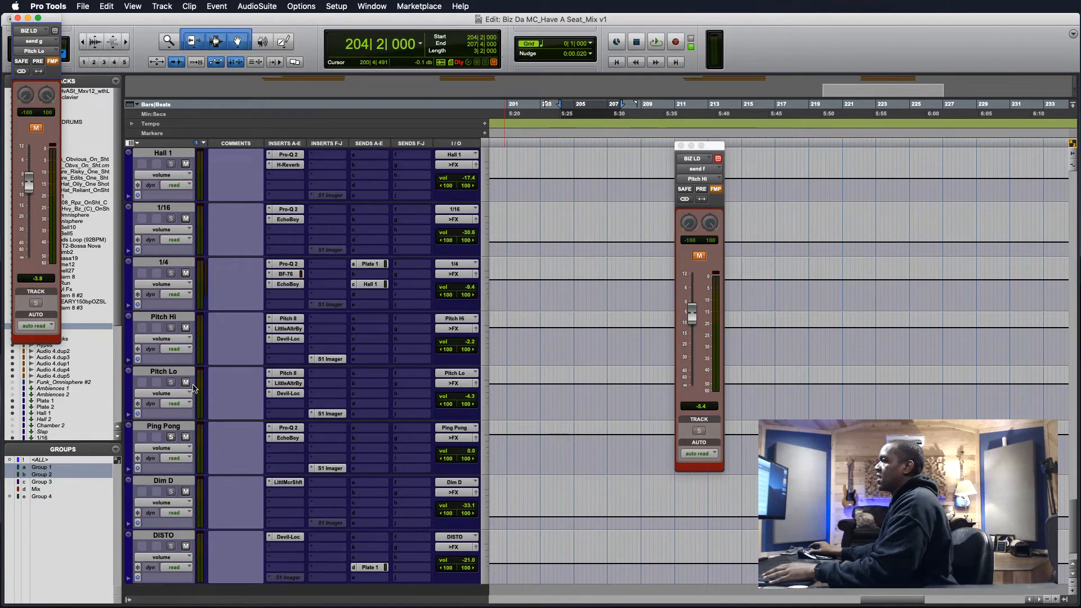
click(162, 320)
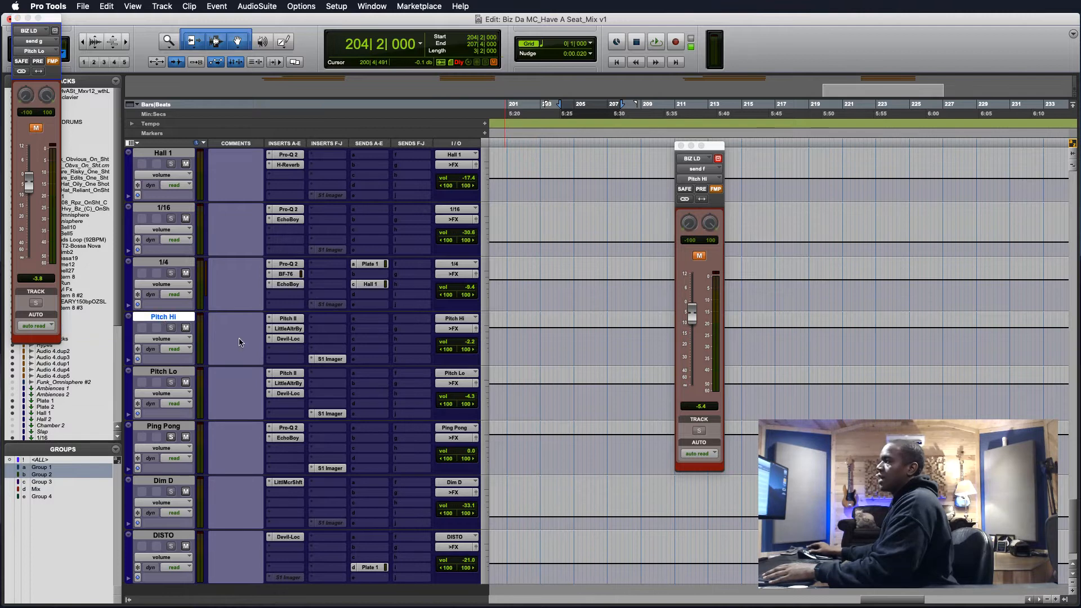
click(179, 371)
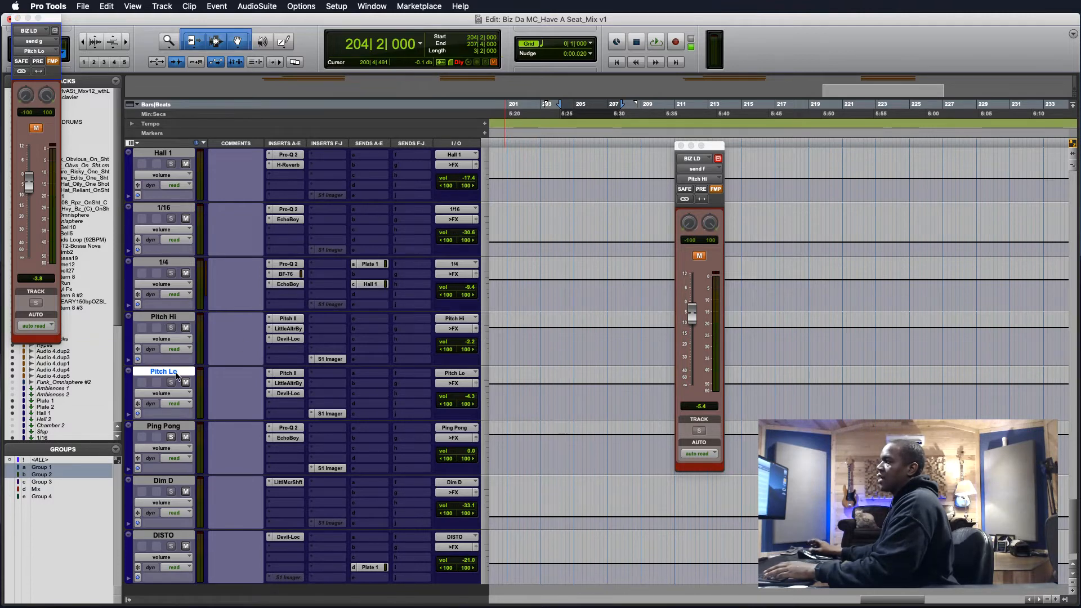
Compare Pitch II and Little AlterBoy on the Pitch Hi track by making each inactive in turn, and reactivate both.
click(288, 318)
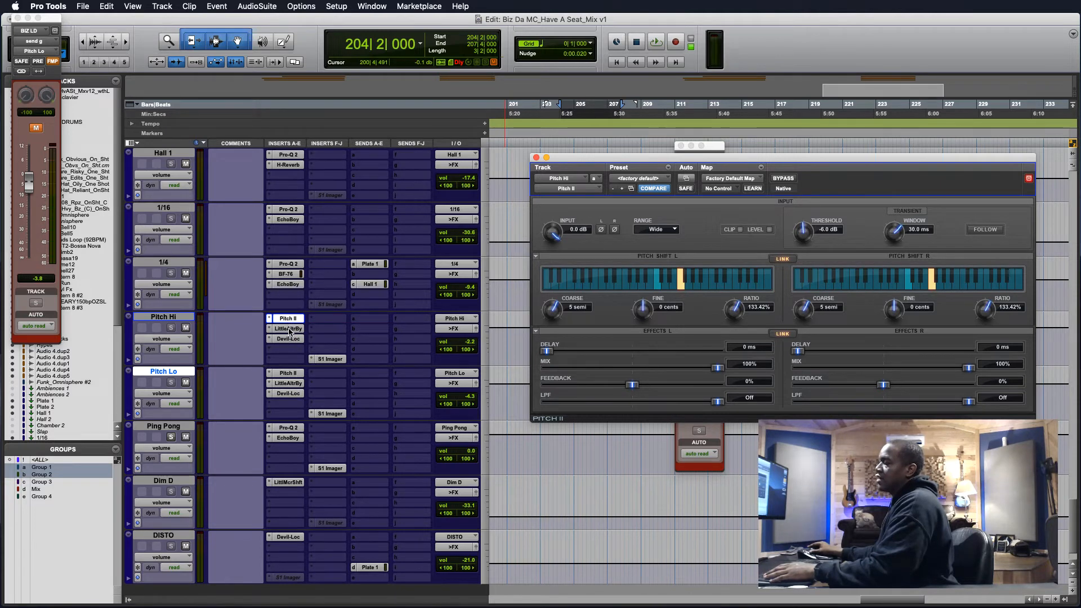
click(289, 329)
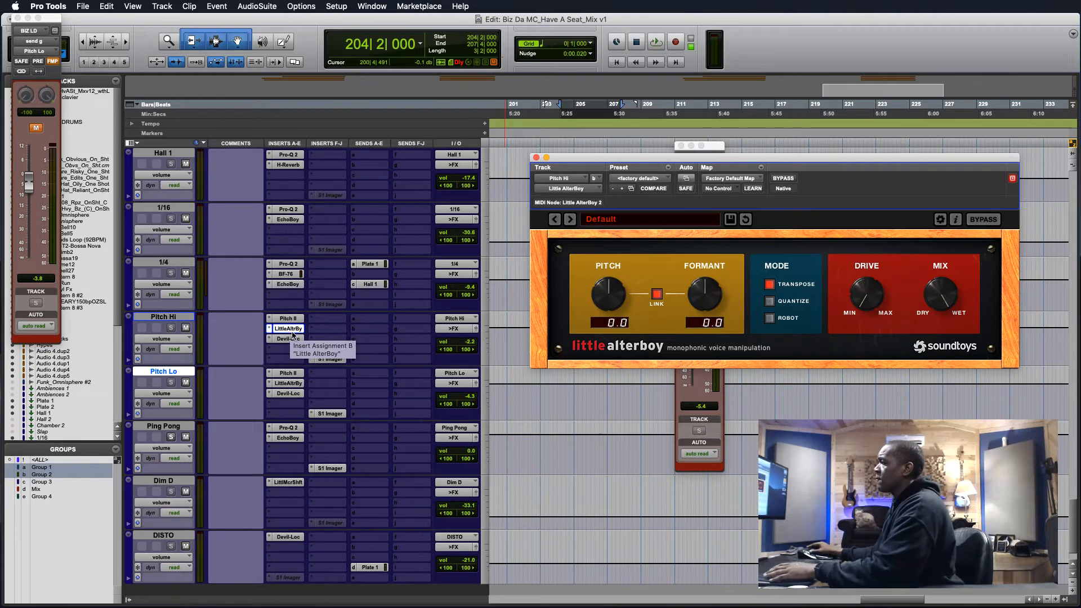
ctrl+super+click(293, 331)
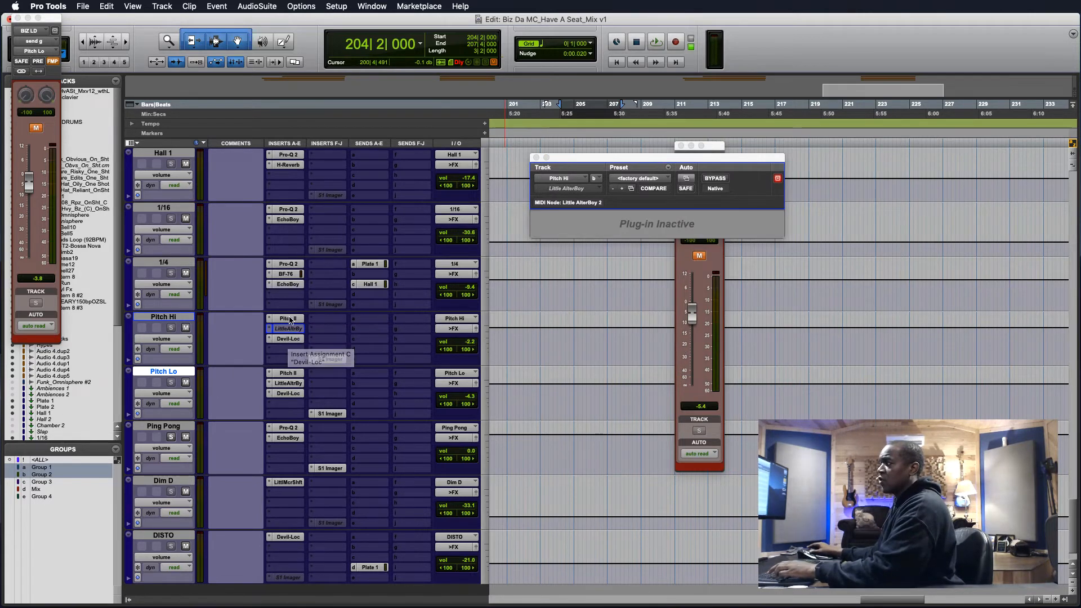
ctrl+super+click(288, 319)
ctrl+super+click(292, 329)
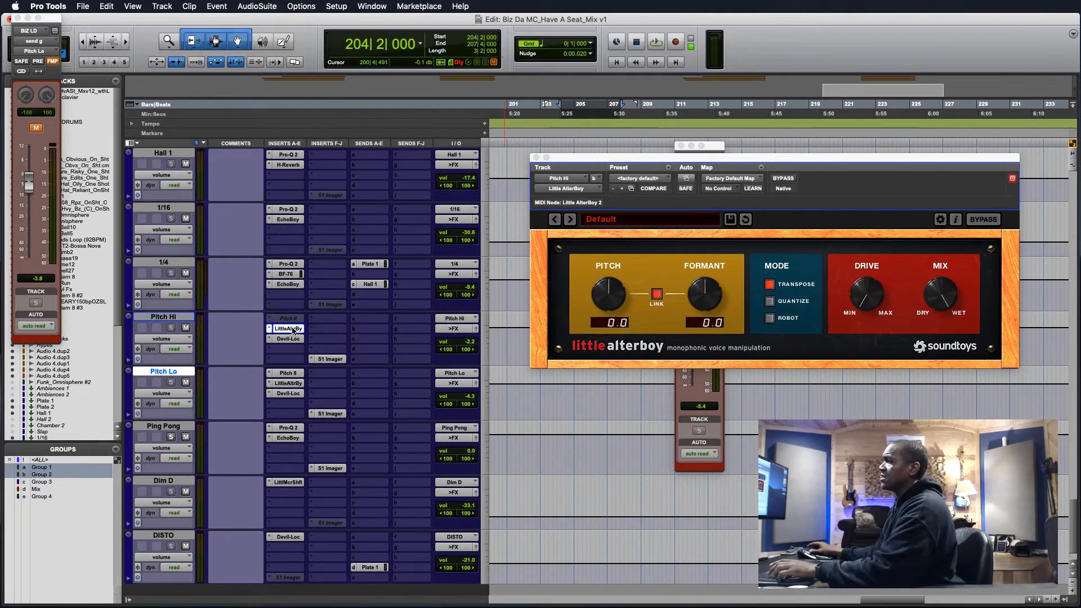
ctrl+super+click(292, 329)
ctrl+super+click(292, 318)
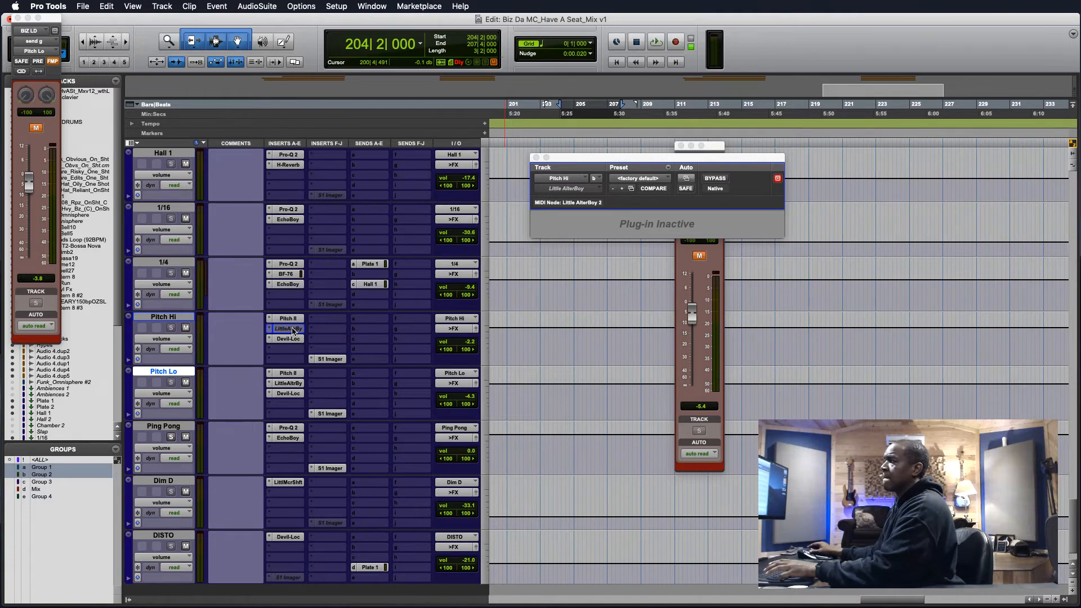
ctrl+super+click(291, 330)
Examine Devil-Loc and S1 Imager on the Pitch Hi track and S1 Imager on Pitch Lo, and close the plug-in window.
click(290, 339)
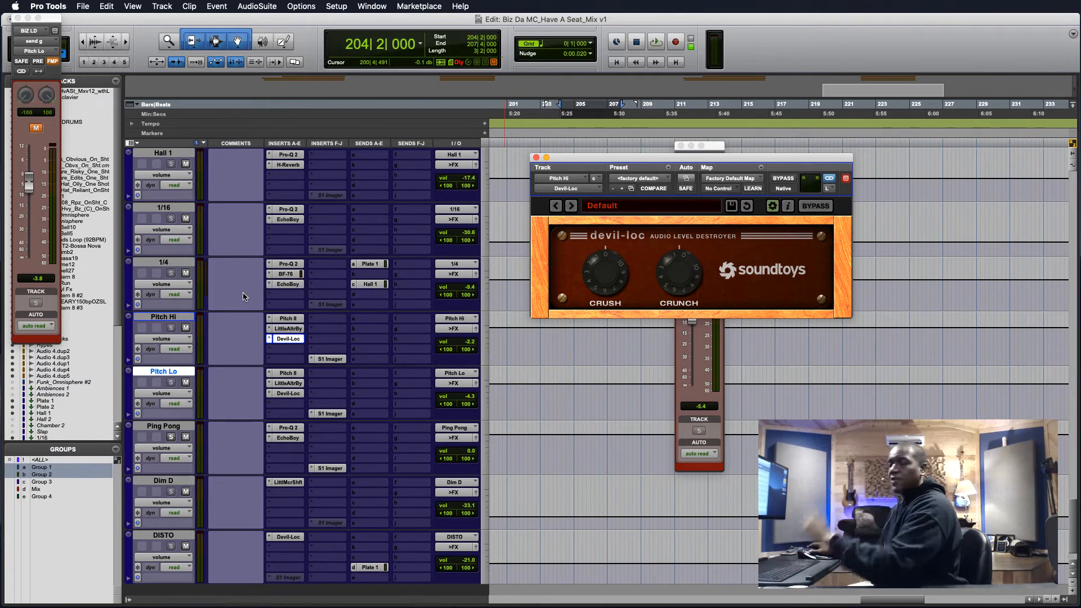
click(340, 357)
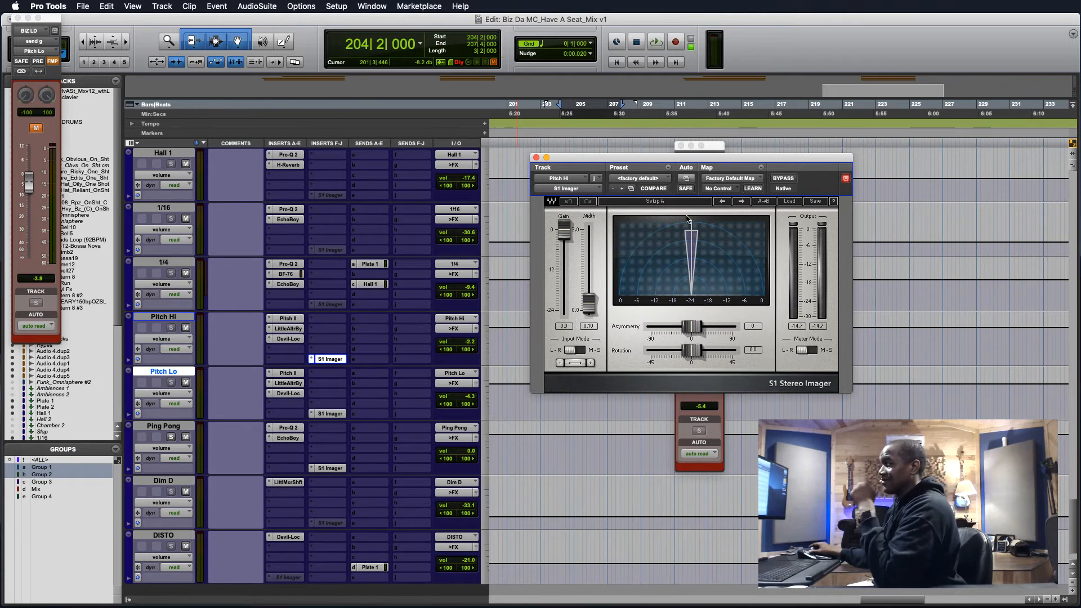
click(328, 415)
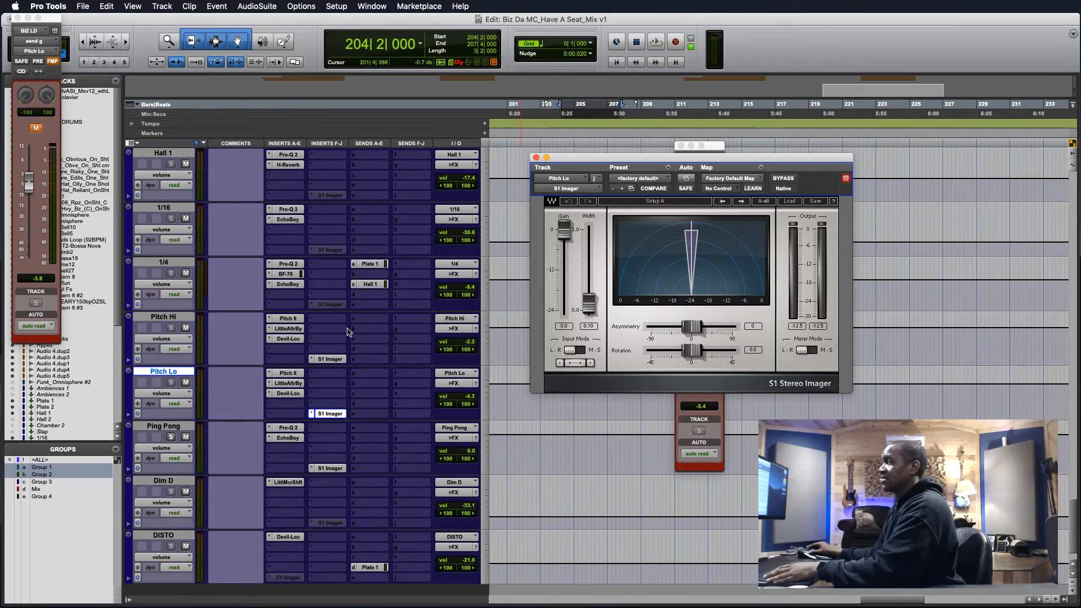
click(537, 157)
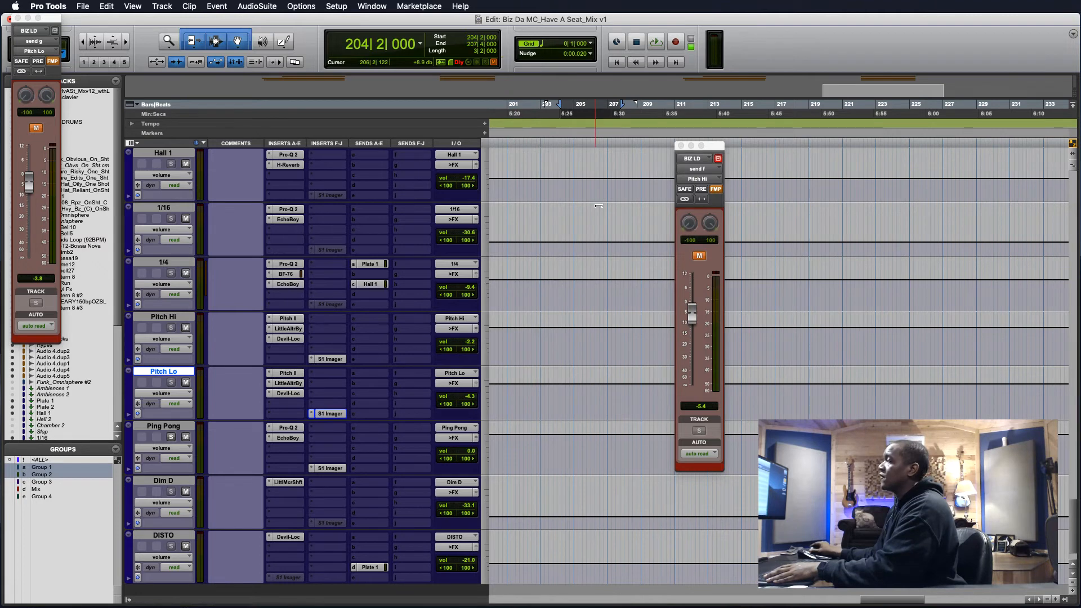
Play the selected passage, stop playback, and close the Pitch Hi and Pitch Lo send windows.
key(space)
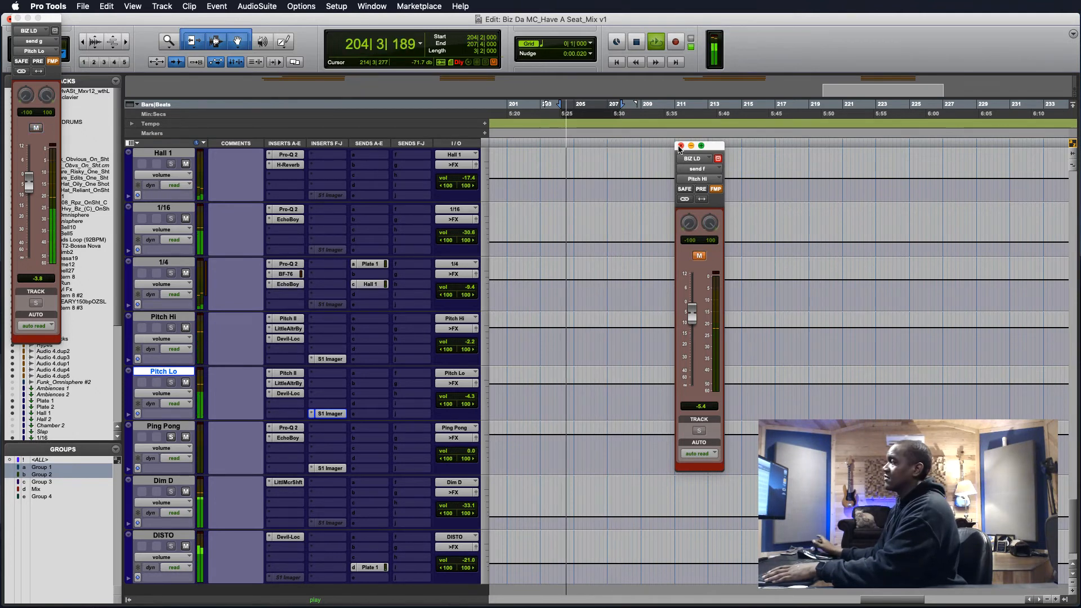
key(space)
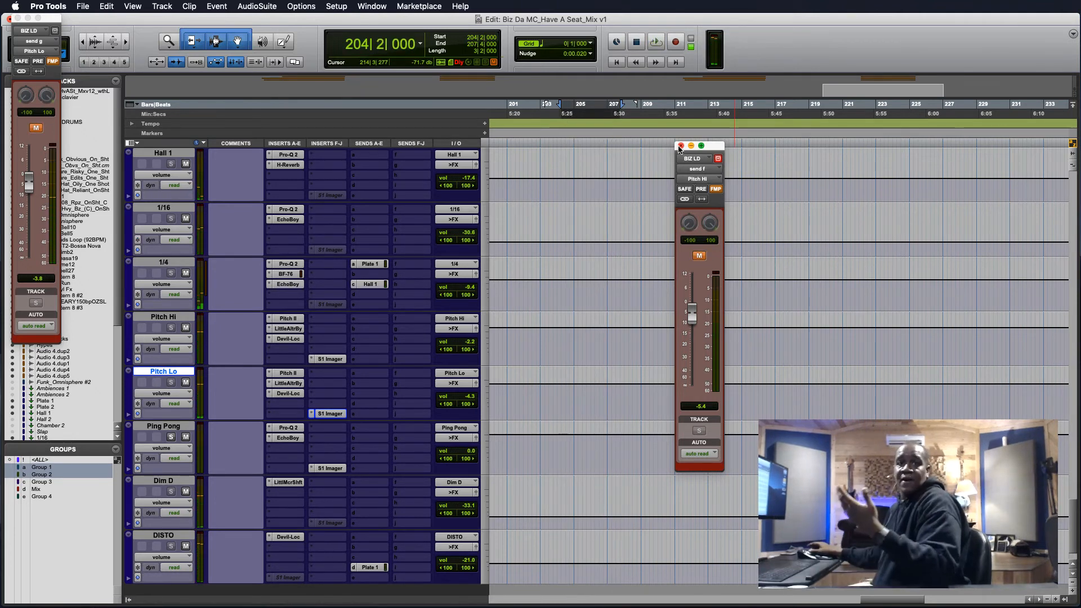
click(681, 146)
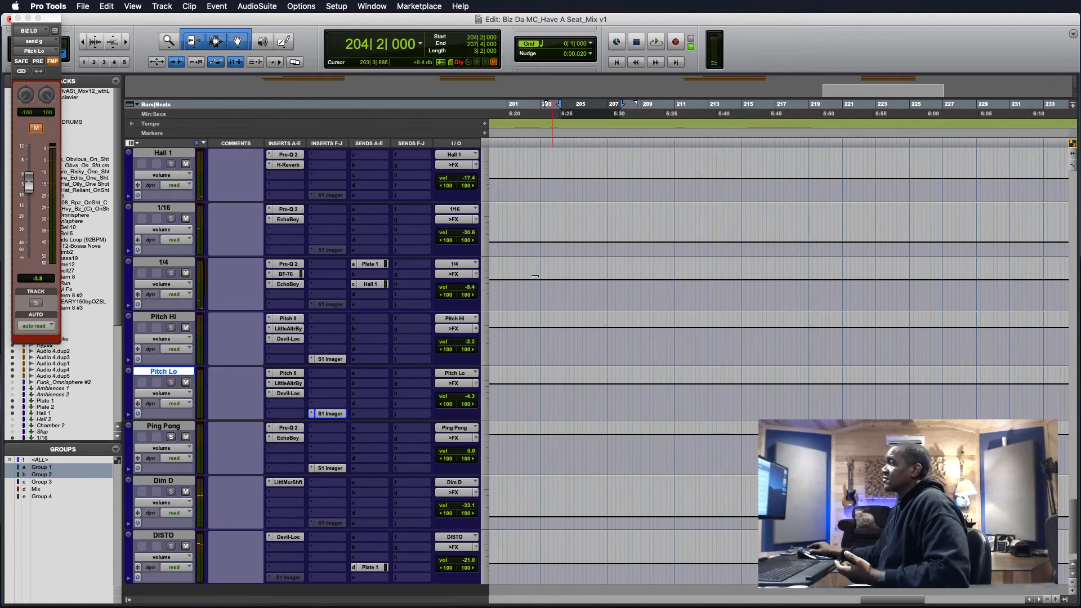
click(10, 19)
Select the Pitch Hi send's mute automation on the BIZ LD track from bar 121 beat 2 to bar 234 beat 3.
scroll(694, 322, up, 15)
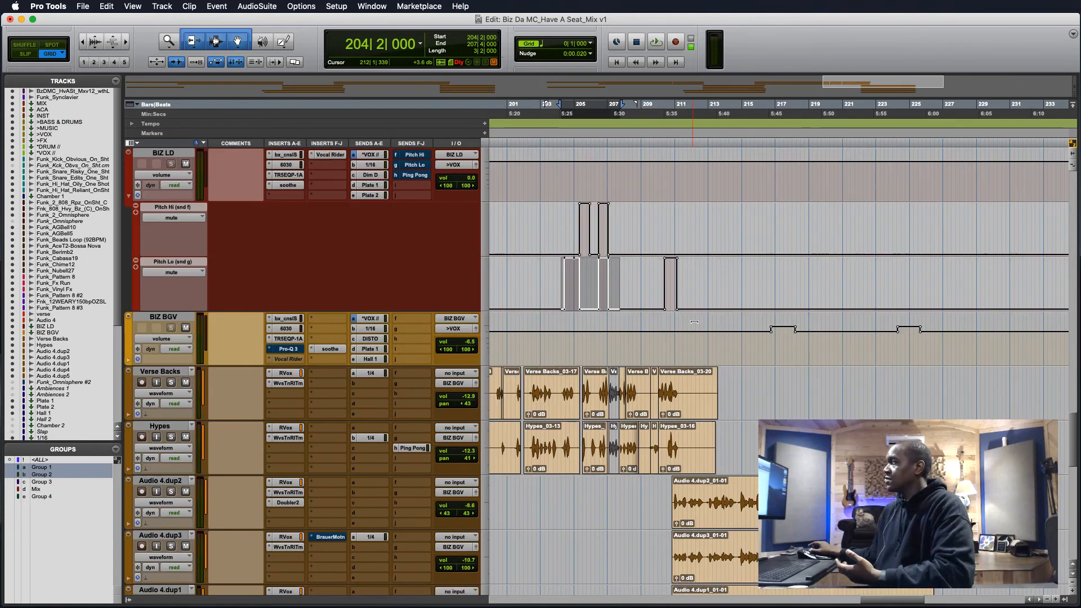
scroll(694, 322, up, 10)
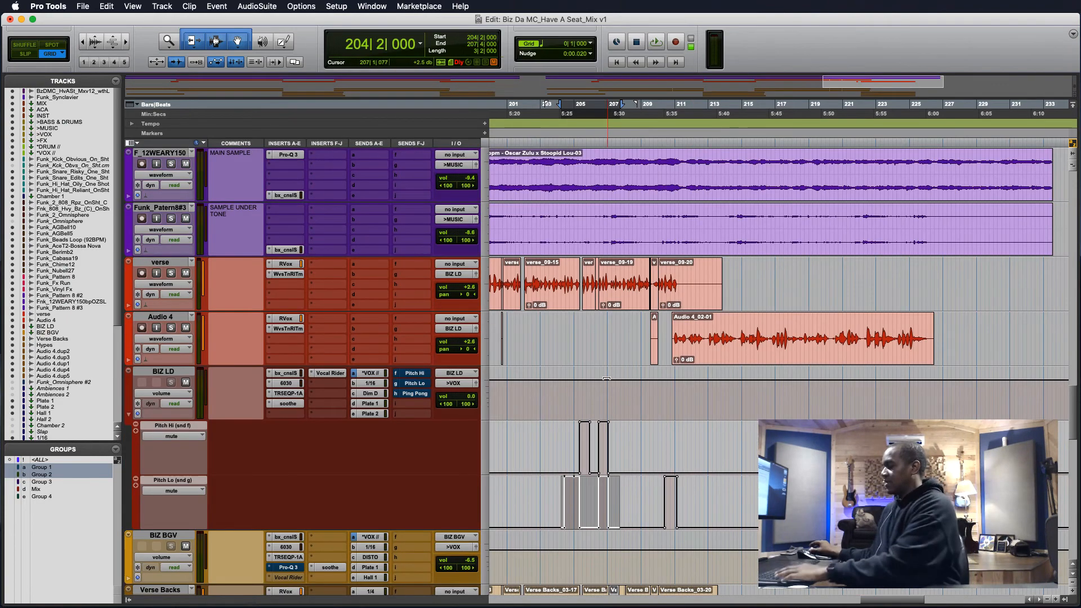
key(r)
key(r)
scroll(612, 379, left, 5)
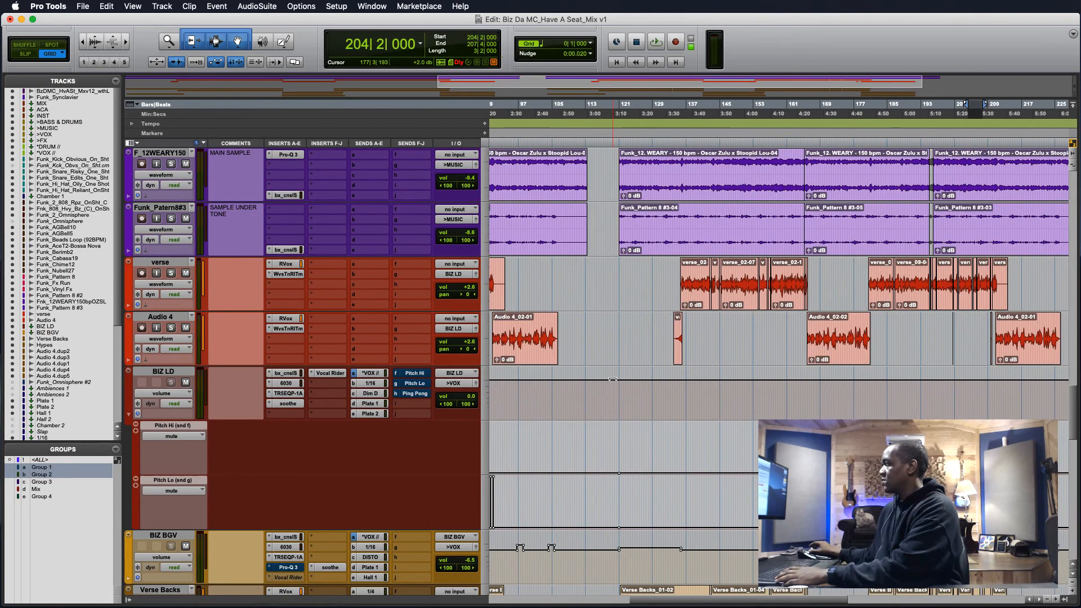
scroll(613, 379, right, 3)
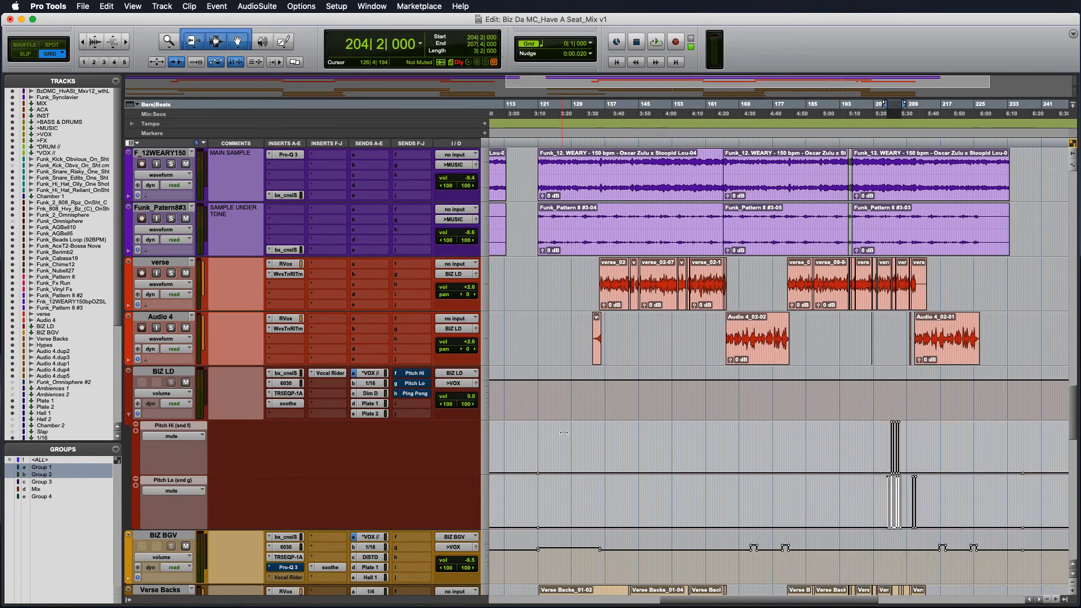
drag(545, 441, 1013, 450)
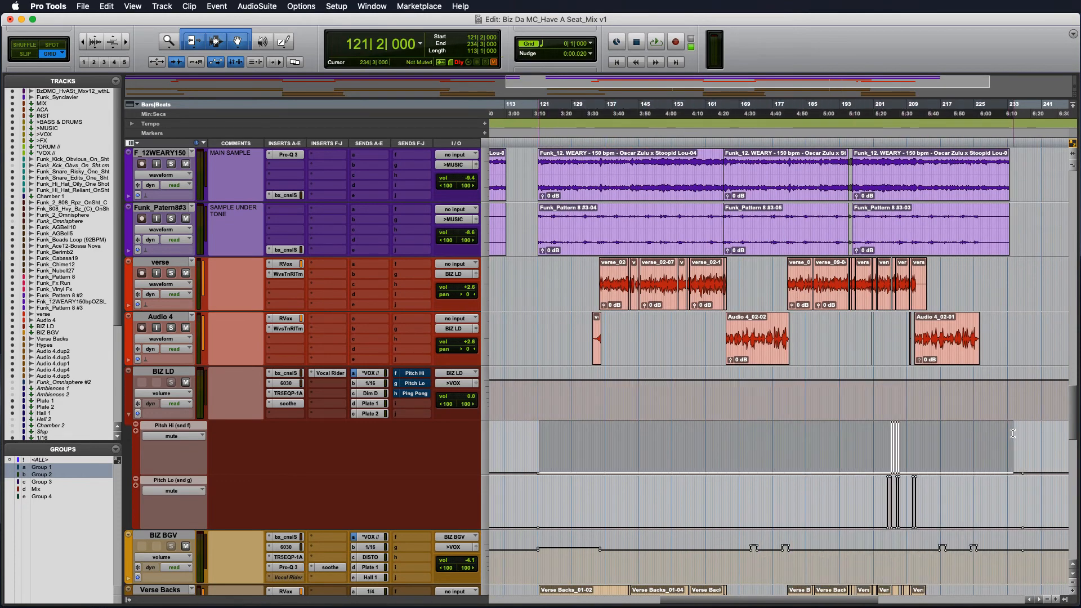